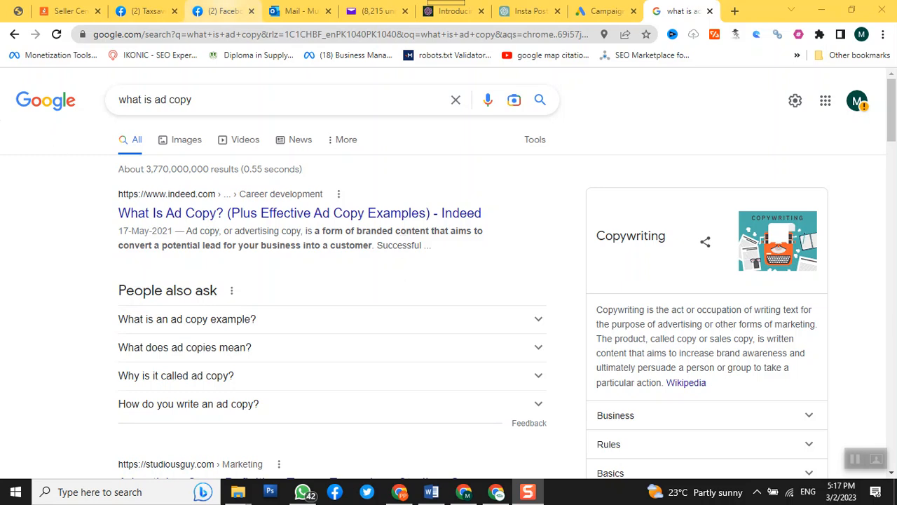
# Step: Switch to Google Ads and start a new campaign, bringing up the full choice of campaign objectives
pyautogui.click(609, 12)
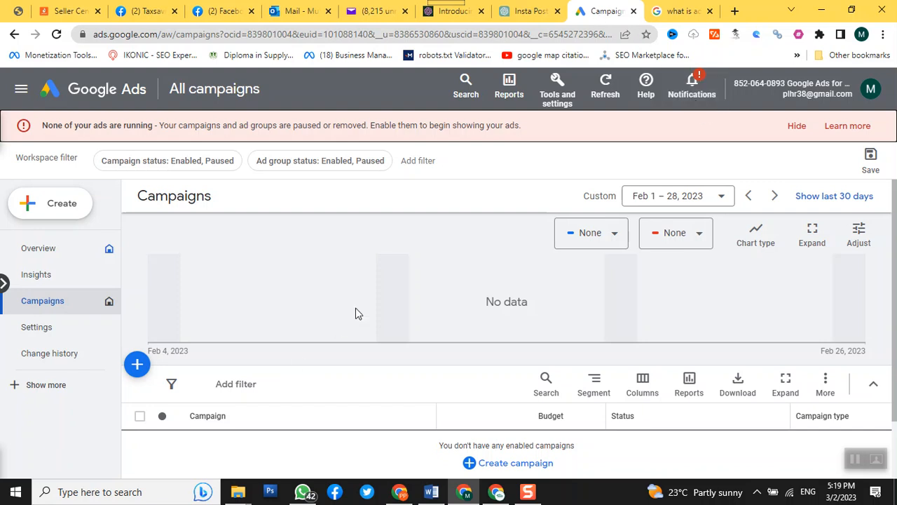
pyautogui.scroll(-2, 360, 305)
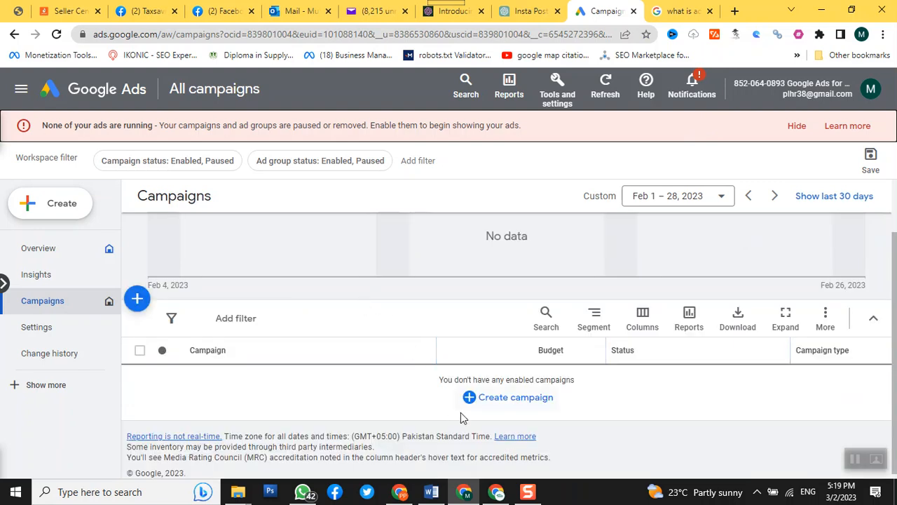
pyautogui.click(500, 404)
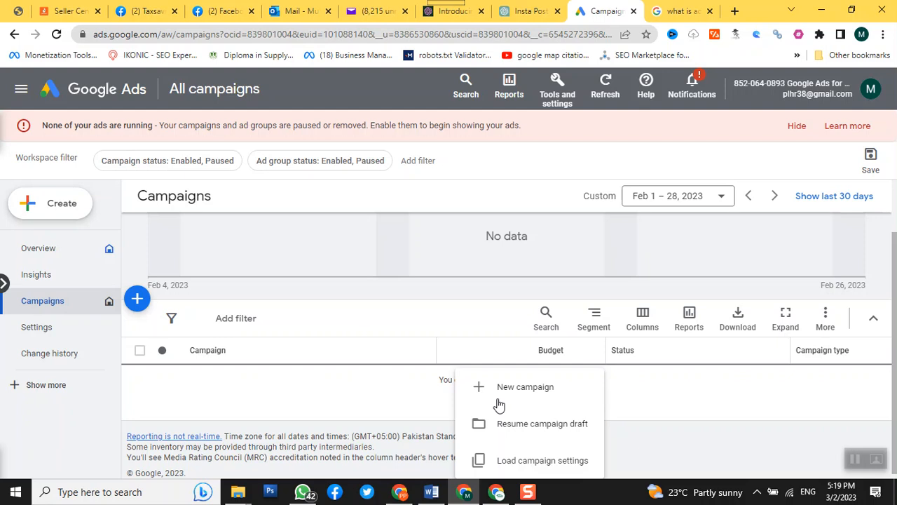
pyautogui.click(539, 400)
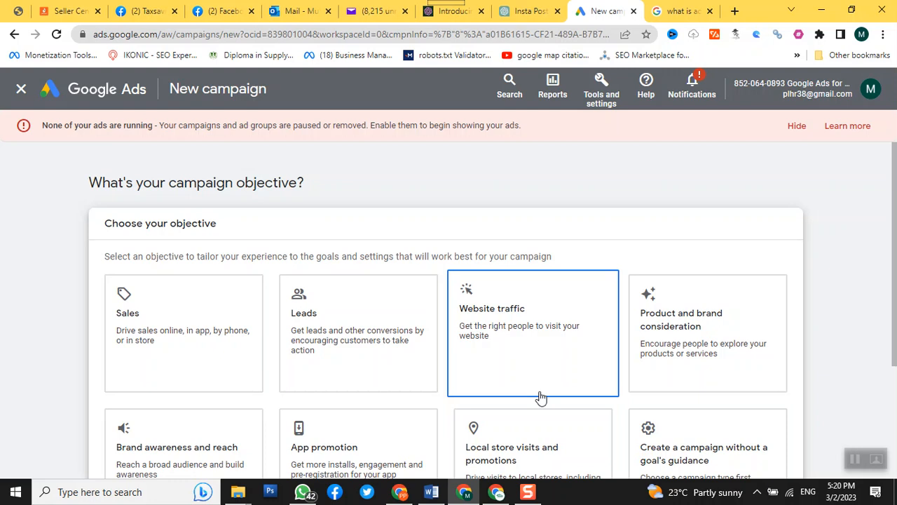
pyautogui.scroll(-1, 659, 428)
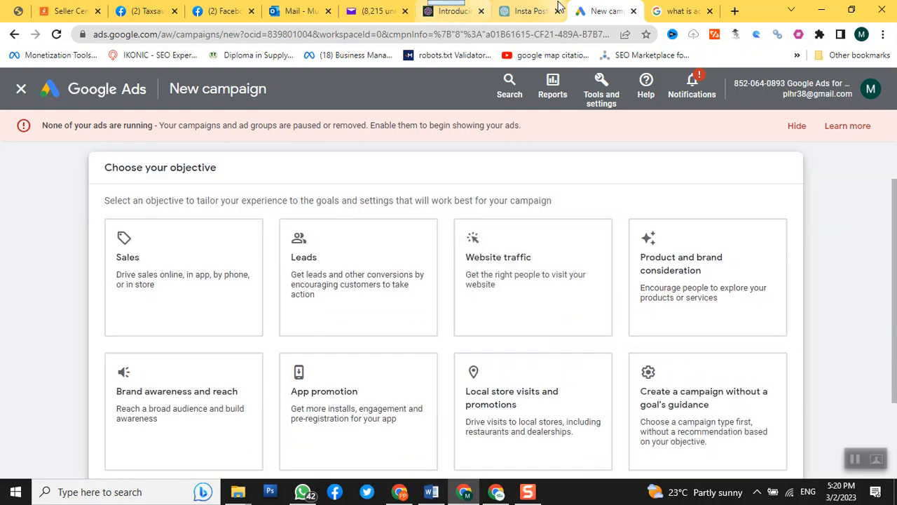
# Step: Open the urdupoint.com website in a new browser tab
pyautogui.click(734, 10)
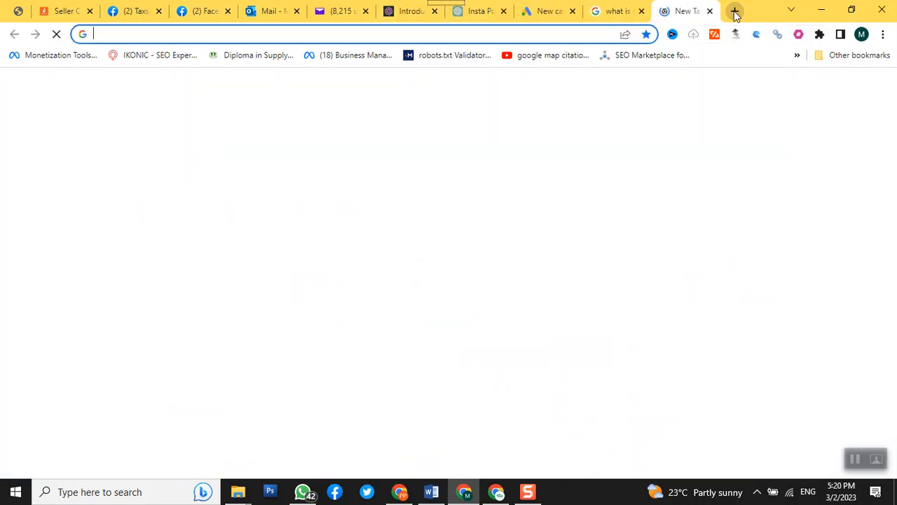
pyautogui.write('urdupoint.com')
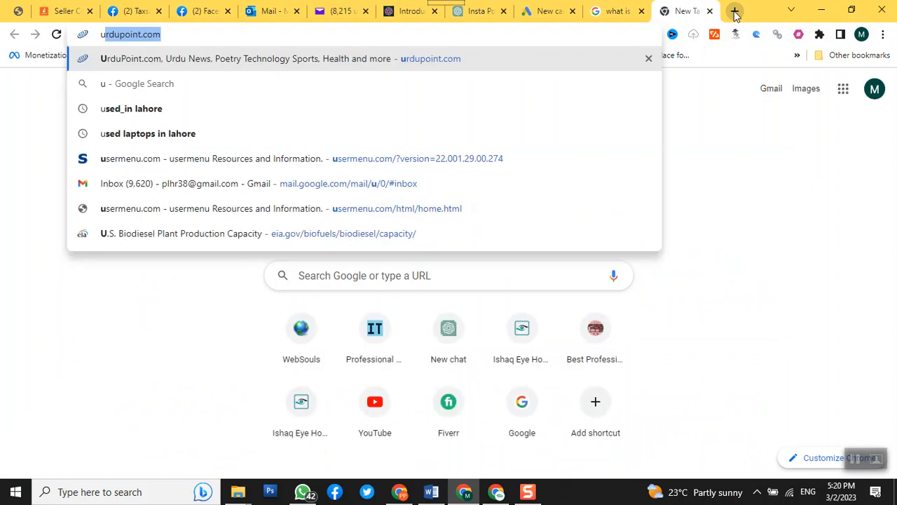
pyautogui.press('Return')
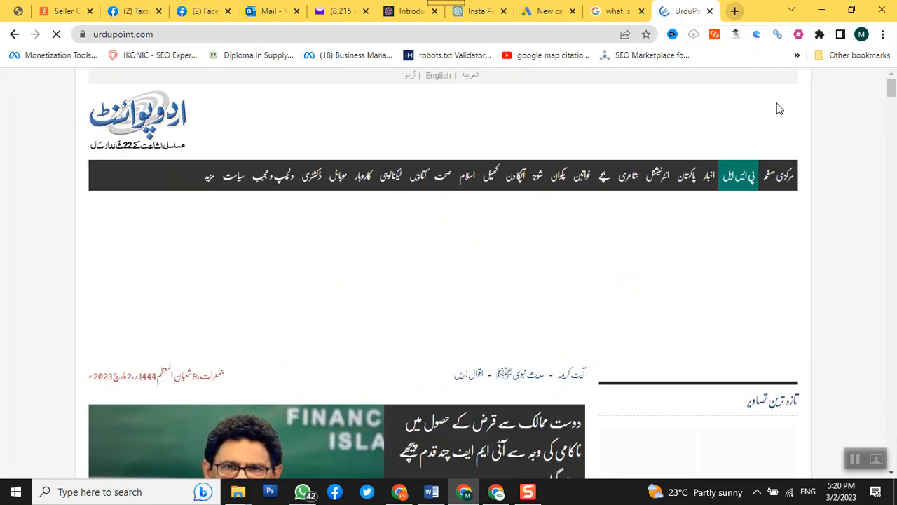
# Step: Examine the banner and sidebar display ads around the headline news on the UrduPoint home page
pyautogui.scroll(-1, 788, 118)
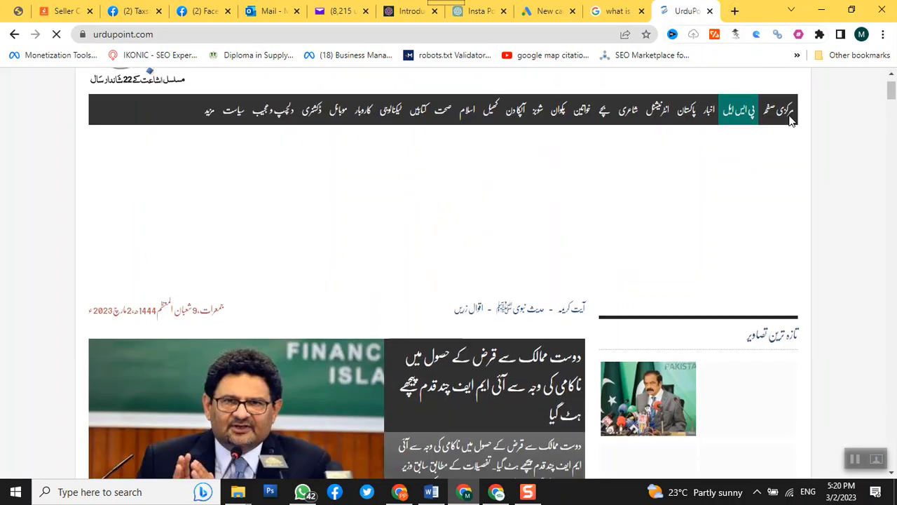
pyautogui.scroll(1, 790, 120)
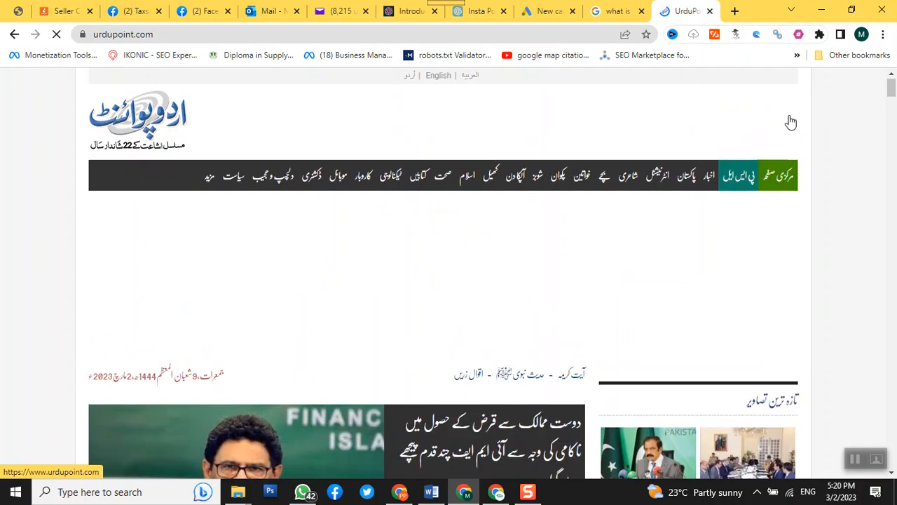
pyautogui.scroll(-3, 790, 121)
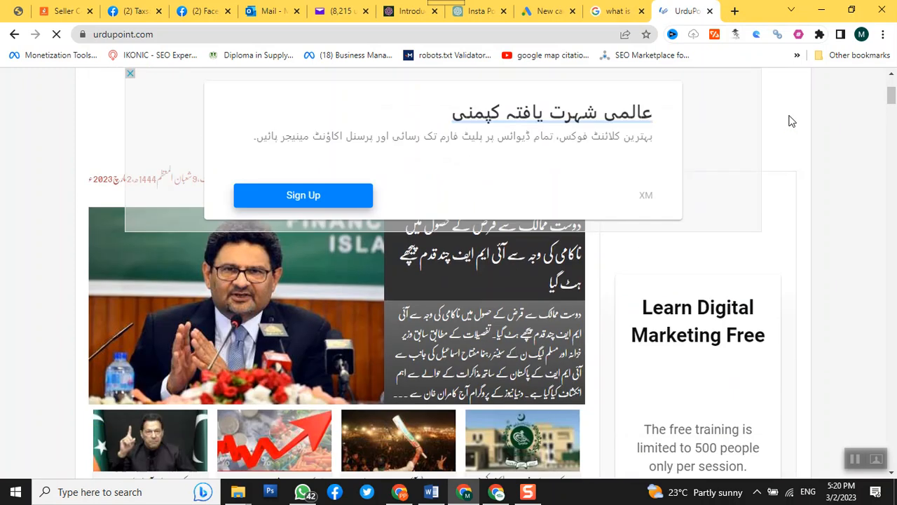
pyautogui.scroll(-5, 797, 131)
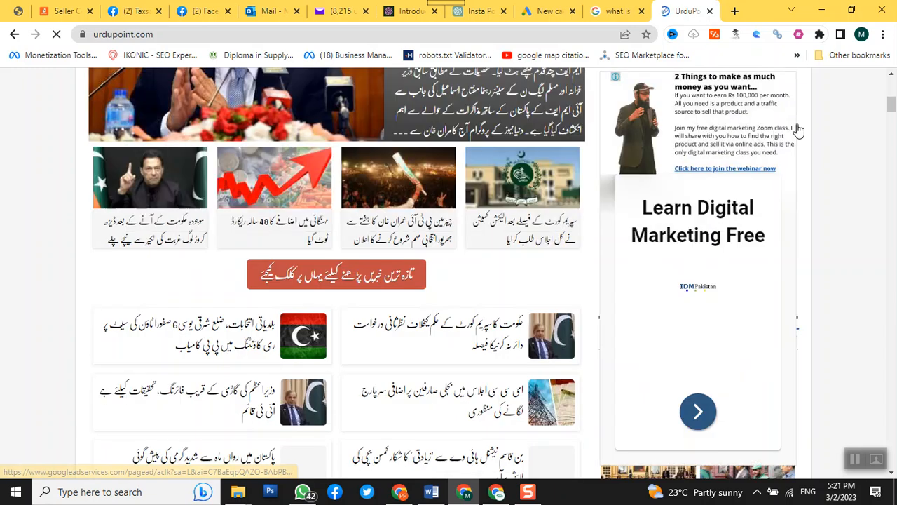
pyautogui.scroll(-3, 804, 140)
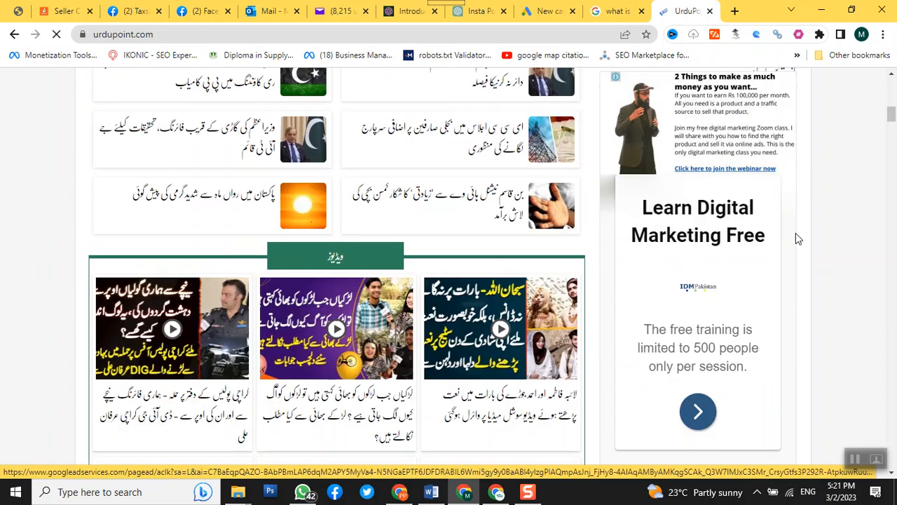
pyautogui.scroll(-1, 797, 239)
pyautogui.scroll(6, 797, 239)
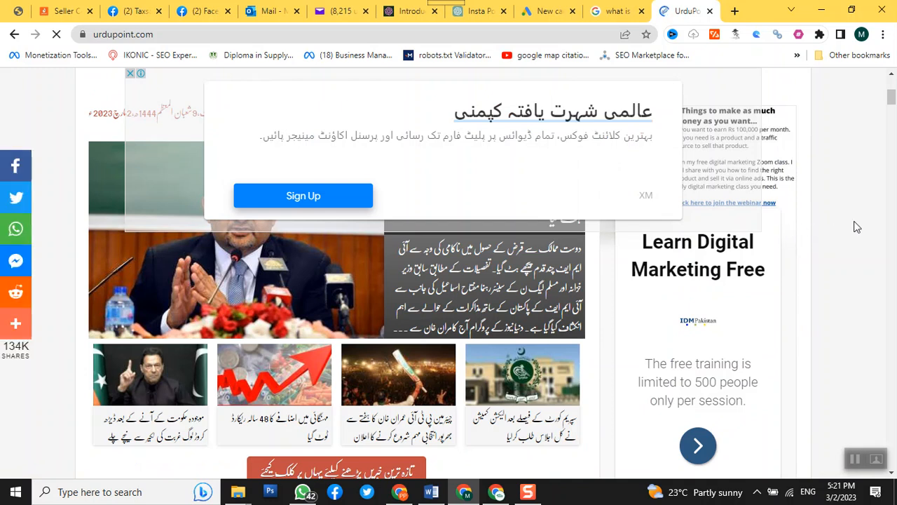
pyautogui.scroll(-3, 859, 222)
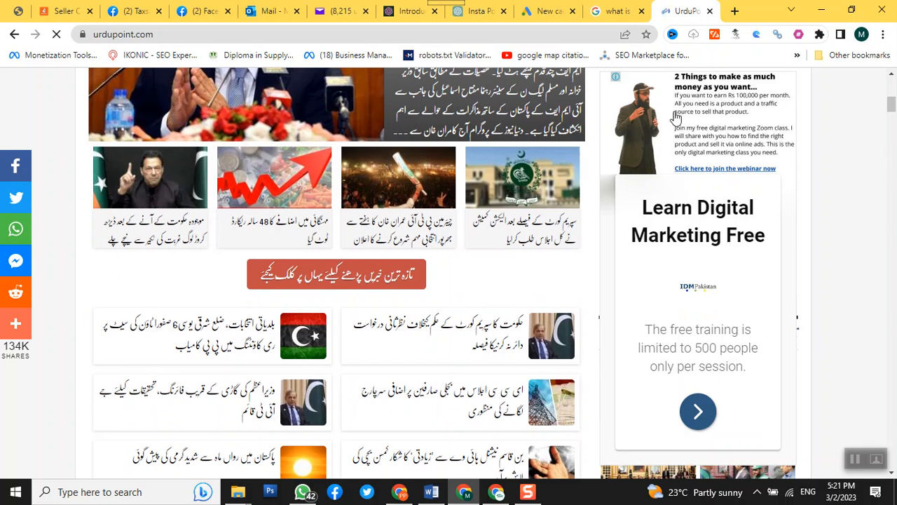
pyautogui.scroll(2, 844, 122)
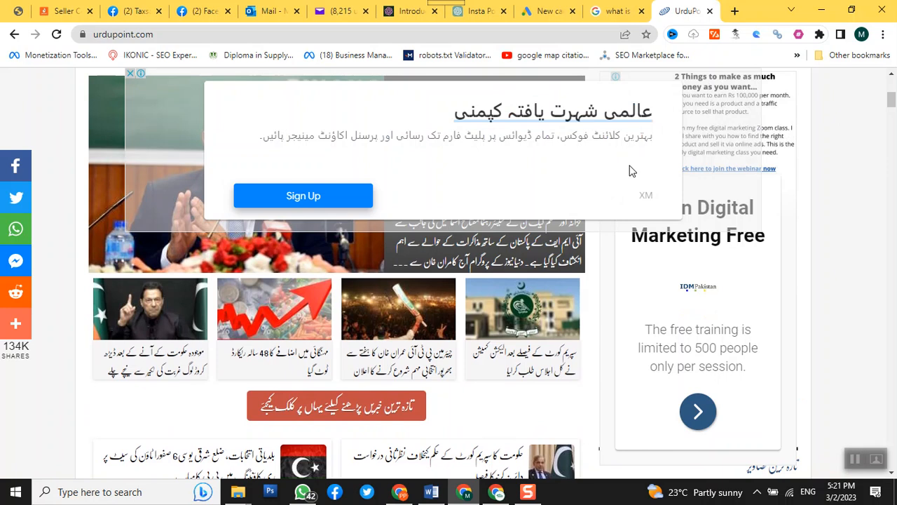
pyautogui.scroll(3, 630, 172)
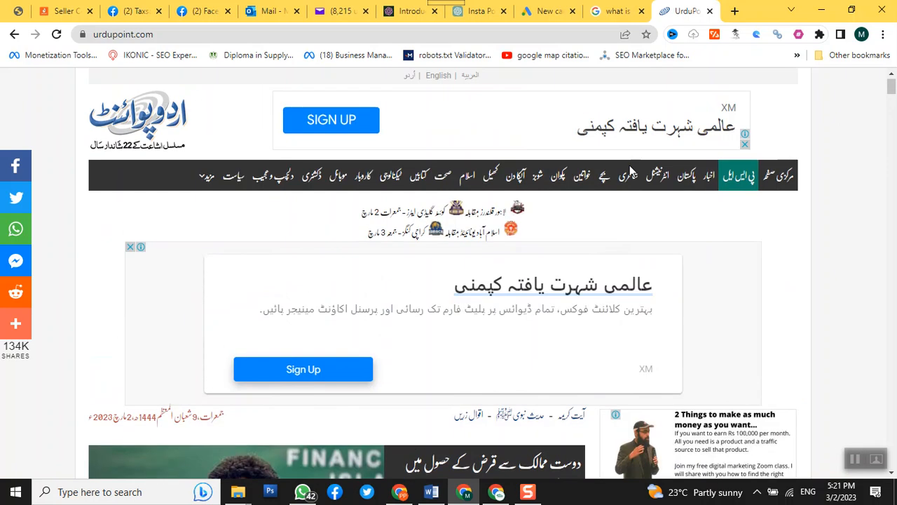
pyautogui.scroll(-1, 713, 257)
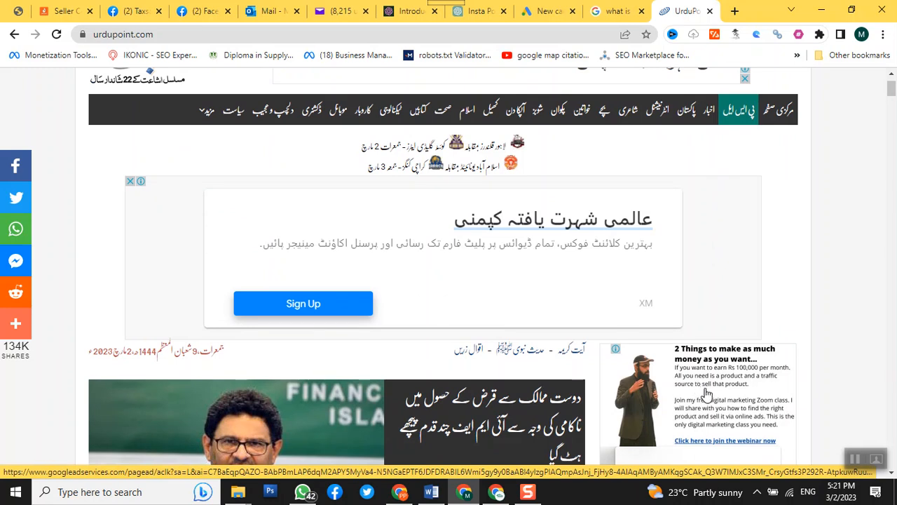
pyautogui.scroll(-10, 707, 396)
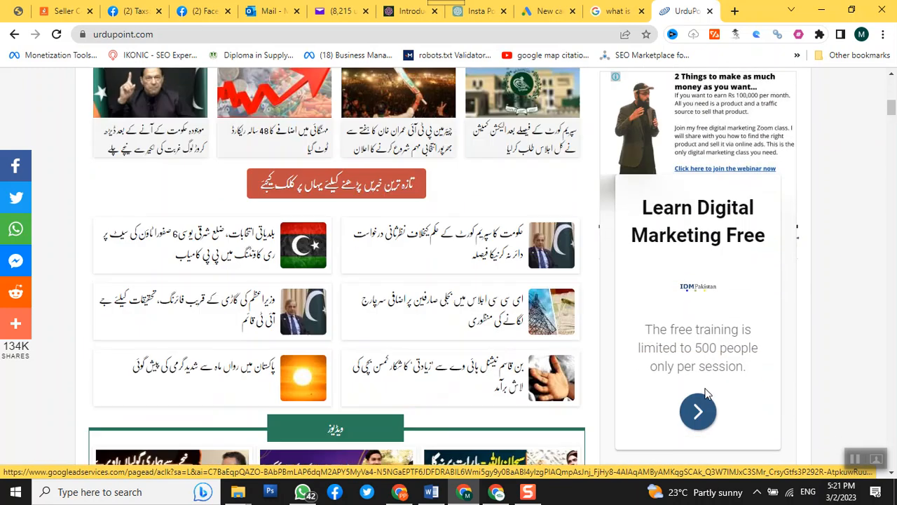
pyautogui.scroll(2, 708, 406)
pyautogui.scroll(-8, 708, 407)
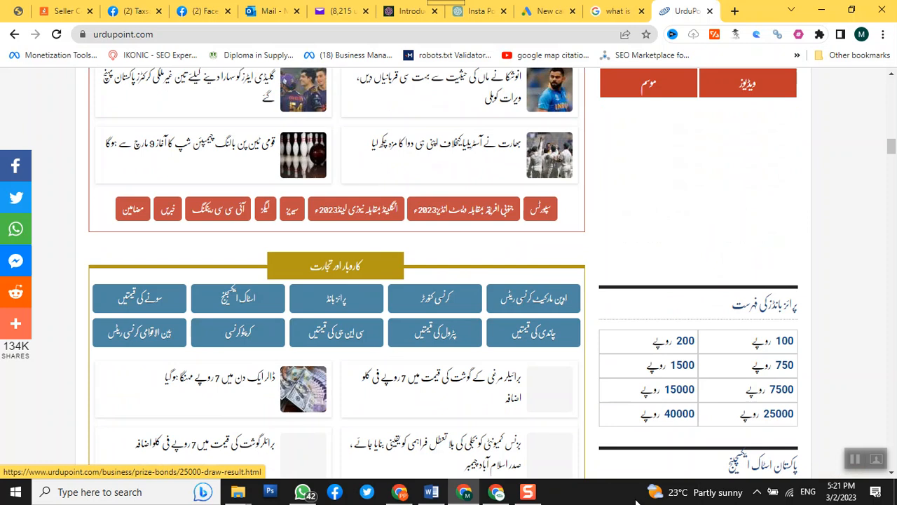
# Step: Examine the display ads placed beside the poetry section and above the car prices further down the UrduPoint page
pyautogui.scroll(-15, 466, 430)
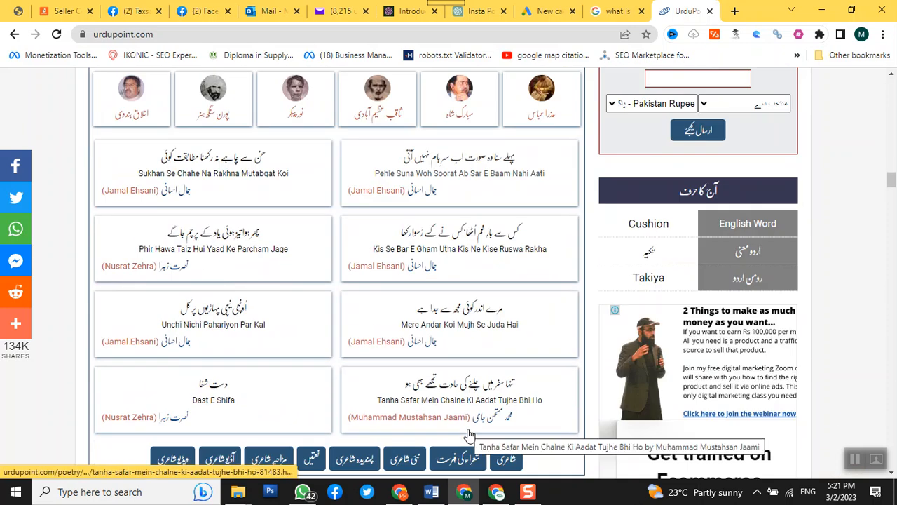
pyautogui.scroll(-1, 624, 366)
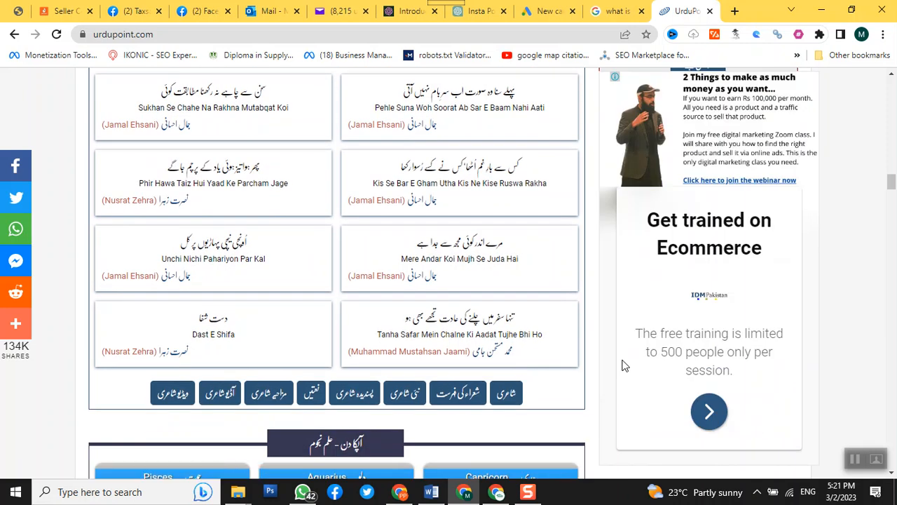
pyautogui.scroll(2, 623, 363)
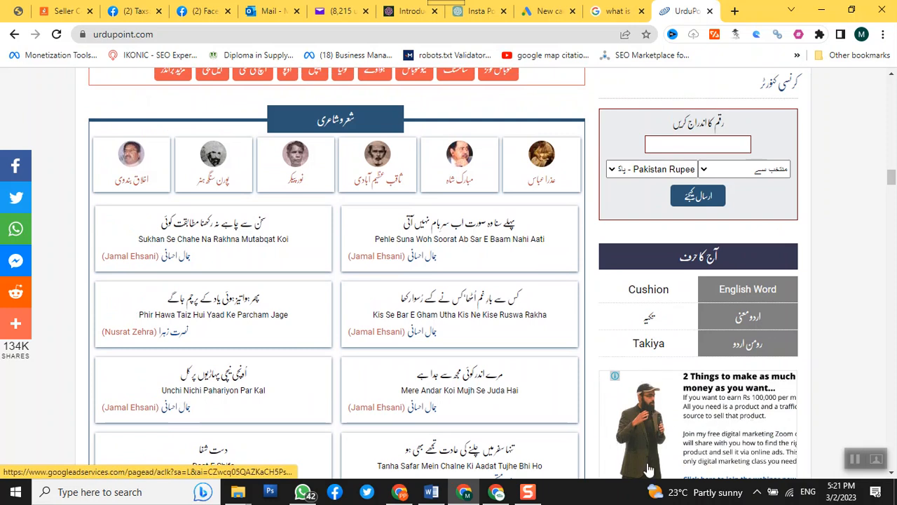
pyautogui.scroll(-10, 386, 394)
pyautogui.scroll(-8, 385, 394)
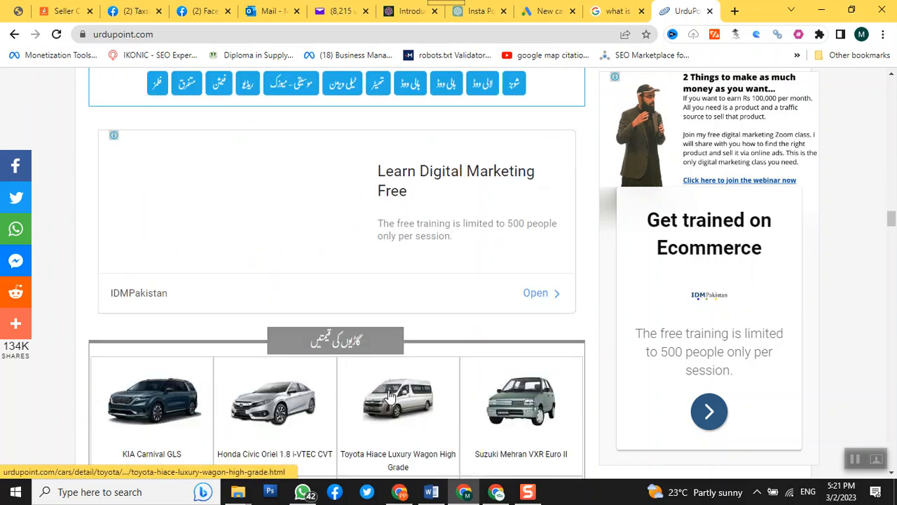
pyautogui.scroll(-1, 403, 375)
pyautogui.scroll(-2, 403, 376)
pyautogui.scroll(3, 411, 367)
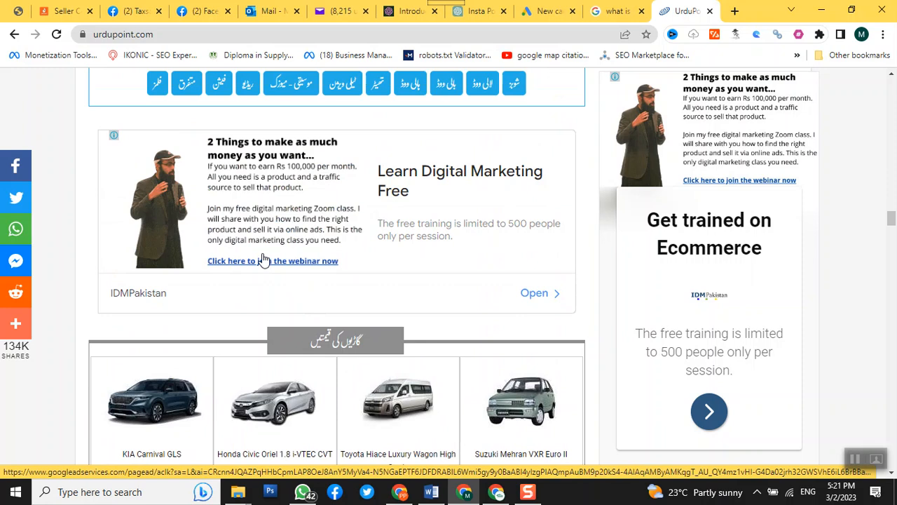
pyautogui.scroll(-2, 264, 260)
pyautogui.scroll(3, 270, 255)
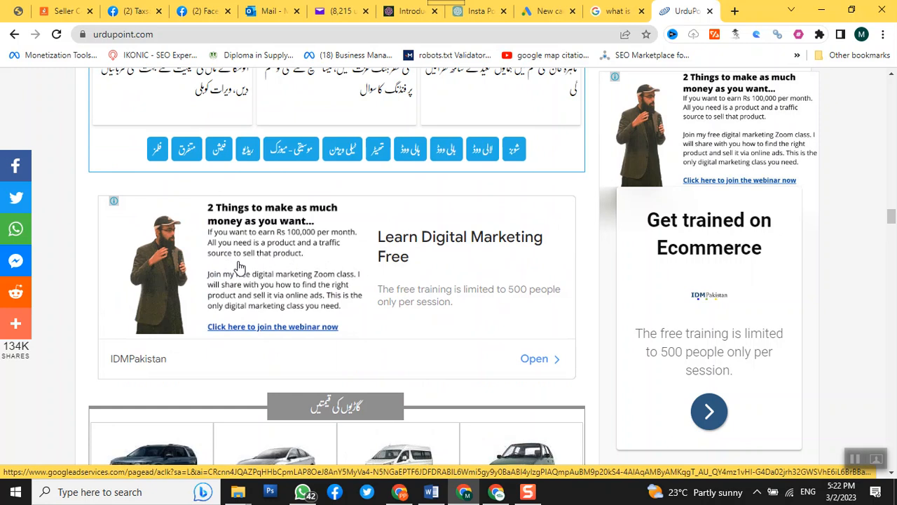
# Step: Search Google for "learn digitalmarketing free" in a new browser tab and review the text ads among the results
pyautogui.click(734, 14)
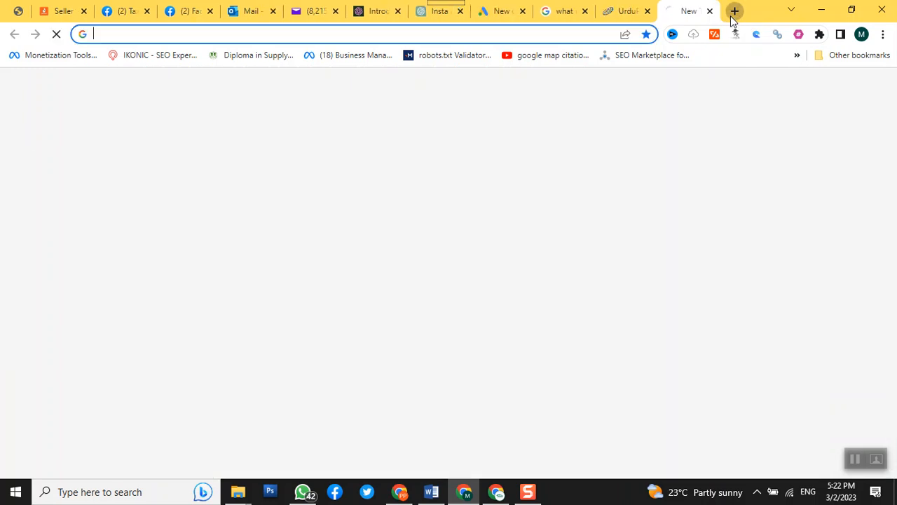
pyautogui.write('learn ')
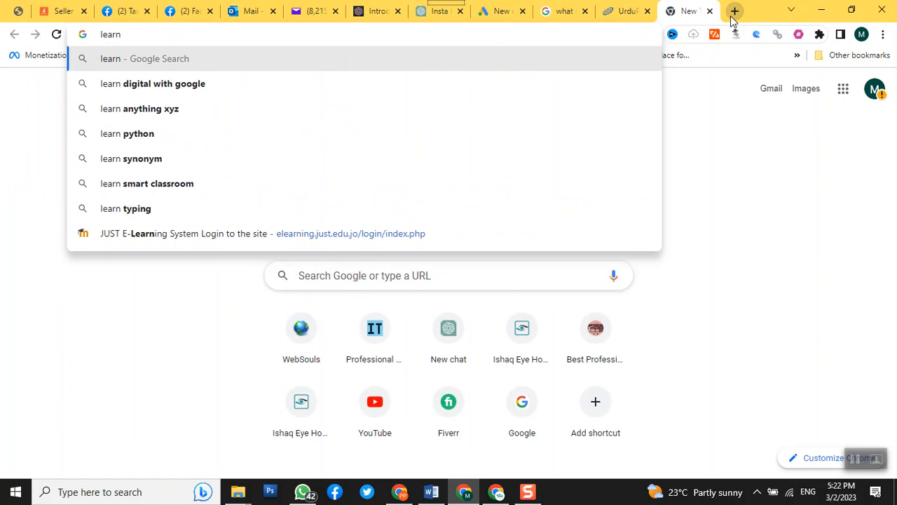
pyautogui.write('digit')
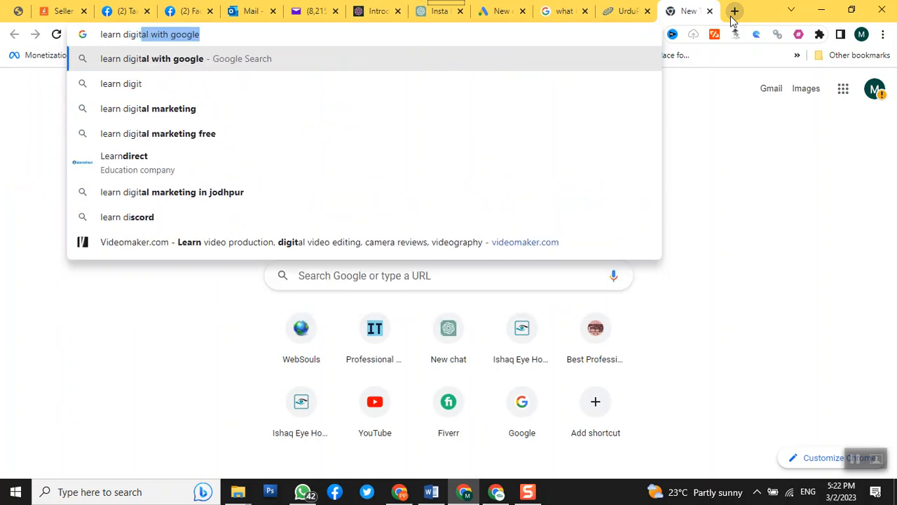
pyautogui.write('al')
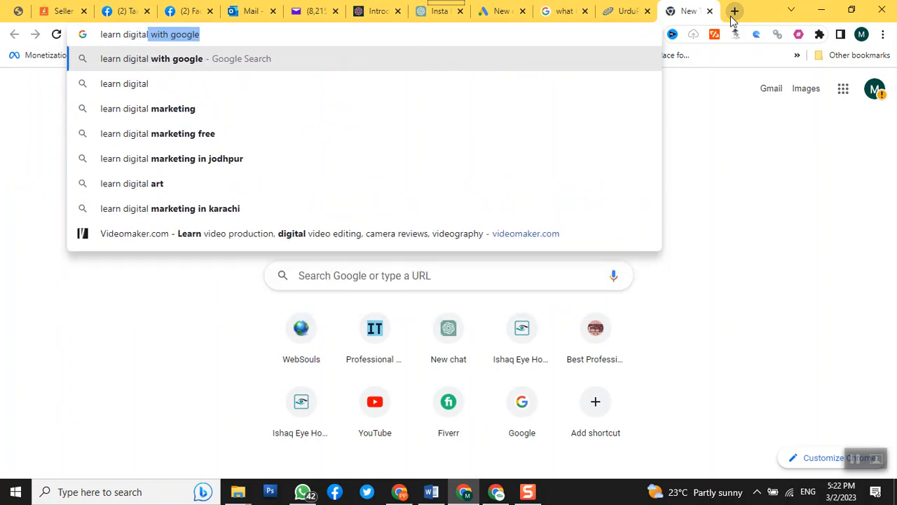
pyautogui.write('m')
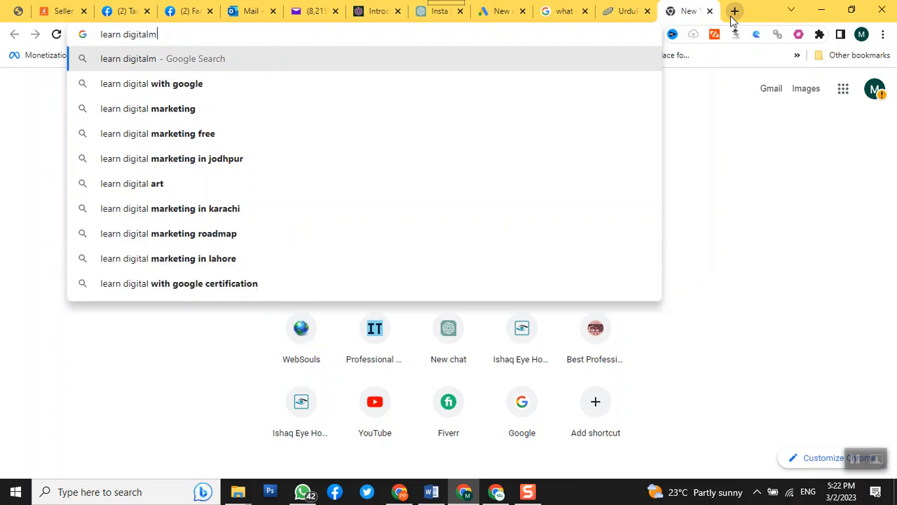
pyautogui.write('arket')
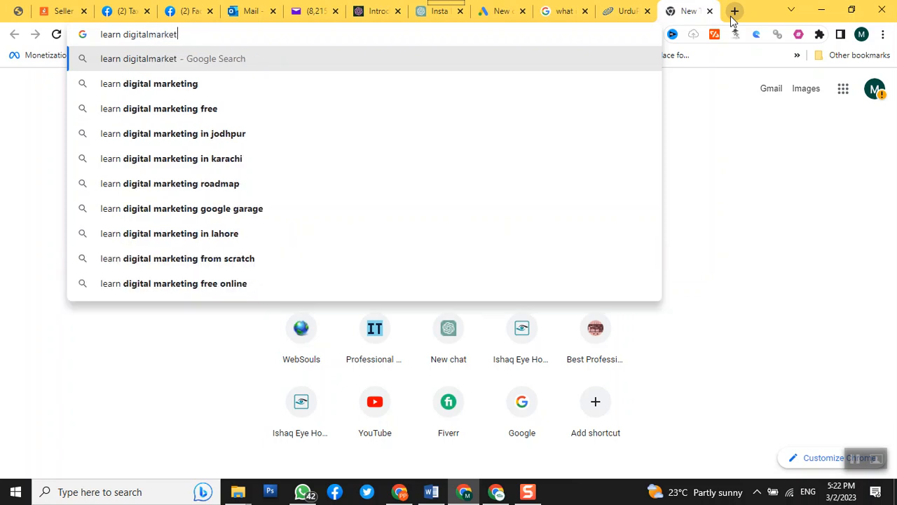
pyautogui.write('ing free')
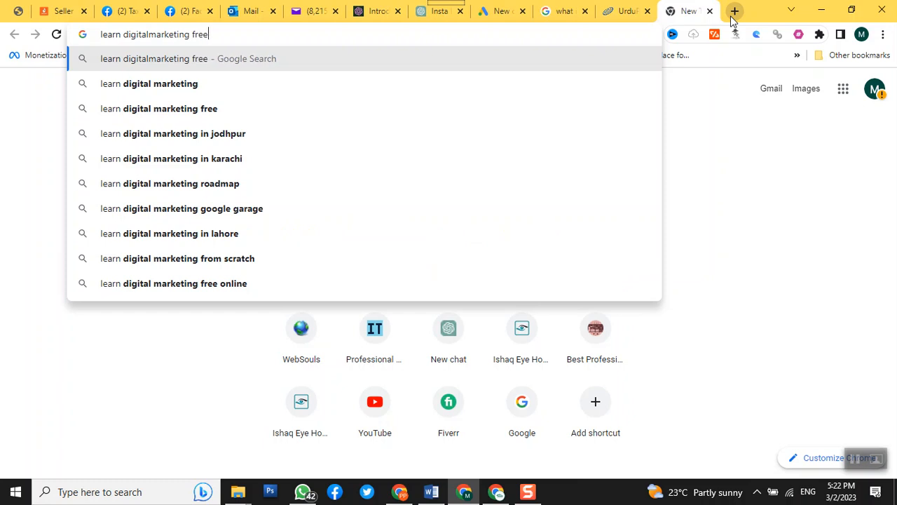
pyautogui.press('Return')
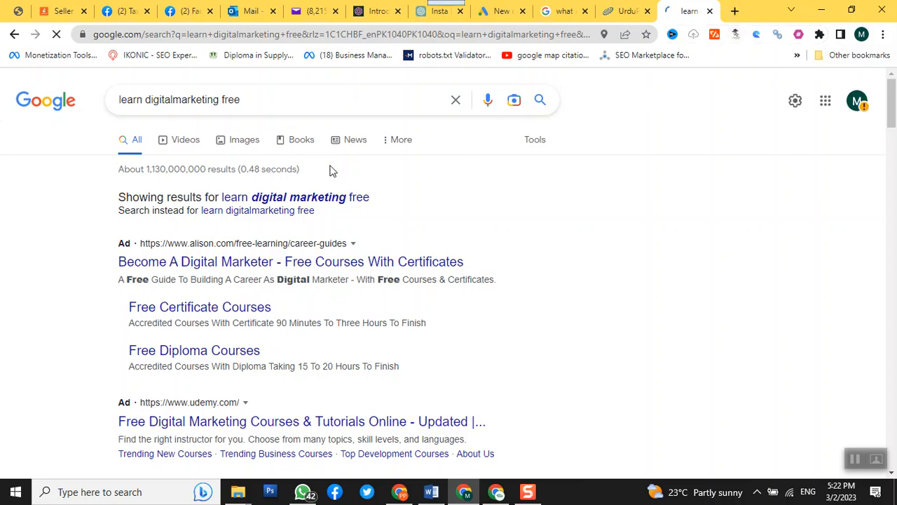
pyautogui.scroll(-5, 243, 241)
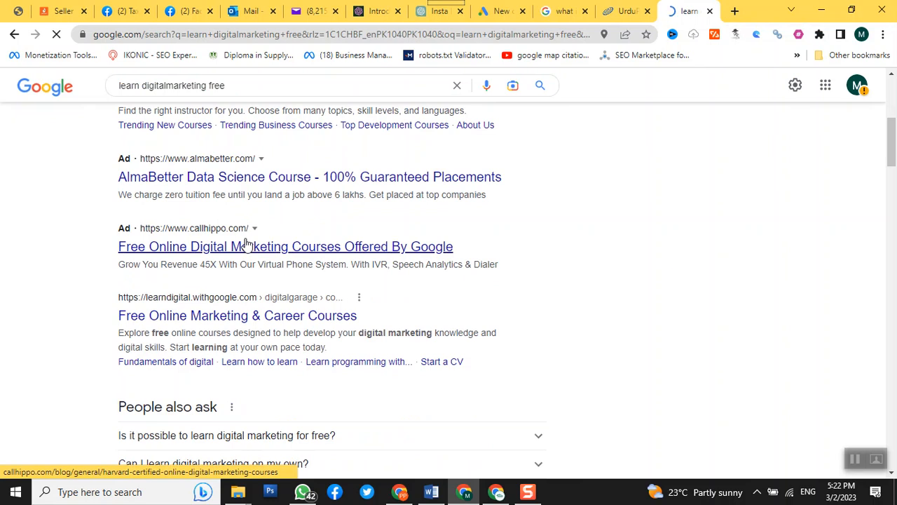
# Step: Close the learn digital marketing results and UrduPoint tabs, and return to the Google Ads new campaign page
pyautogui.scroll(2, 246, 242)
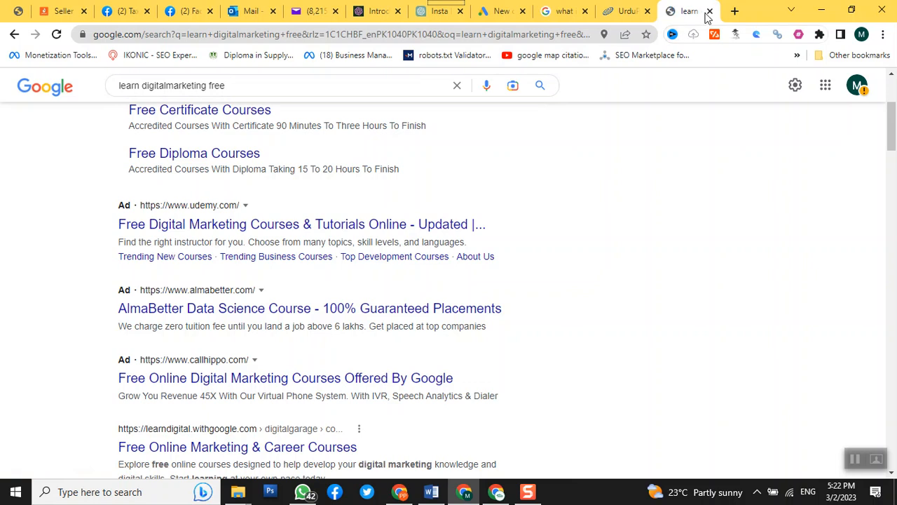
pyautogui.click(710, 11)
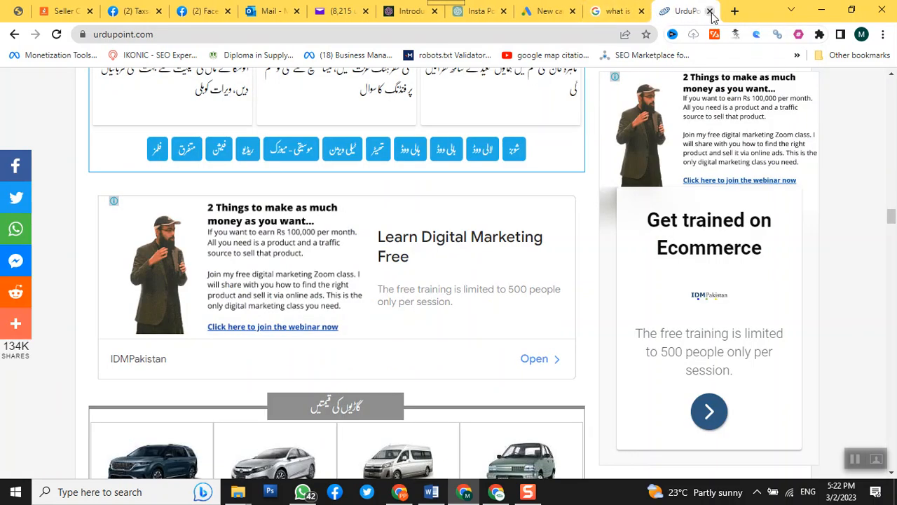
pyautogui.click(710, 11)
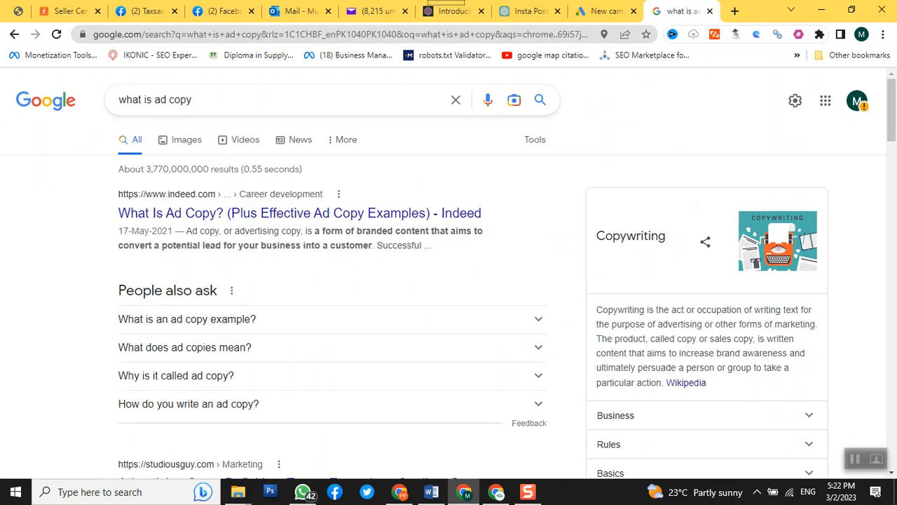
pyautogui.scroll(-3, 449, 281)
pyautogui.scroll(3, 449, 281)
pyautogui.click(590, 15)
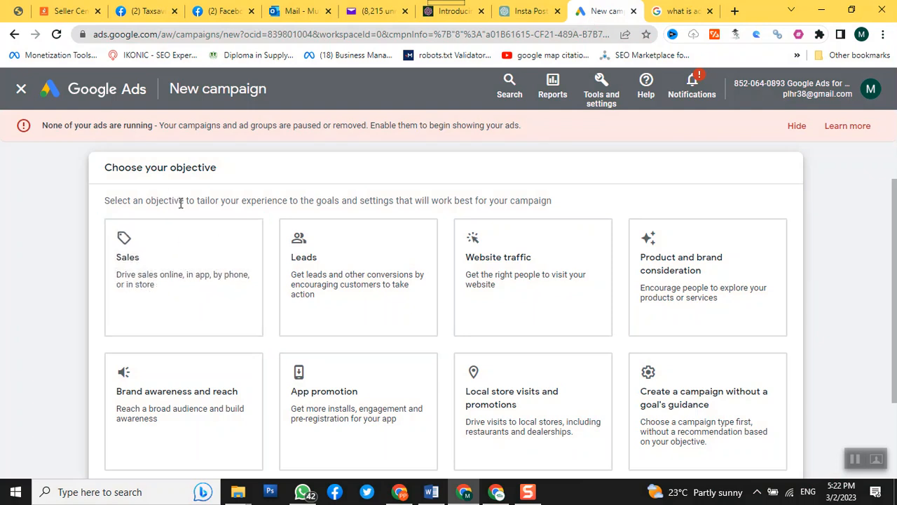
# Step: Choose to create the campaign without a goal's guidance from the campaign objectives
pyautogui.click(209, 321)
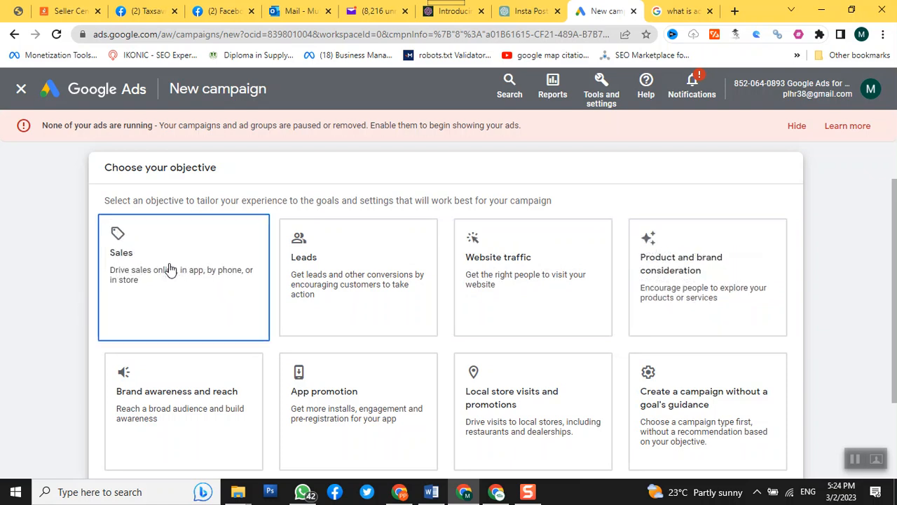
pyautogui.scroll(1, 171, 276)
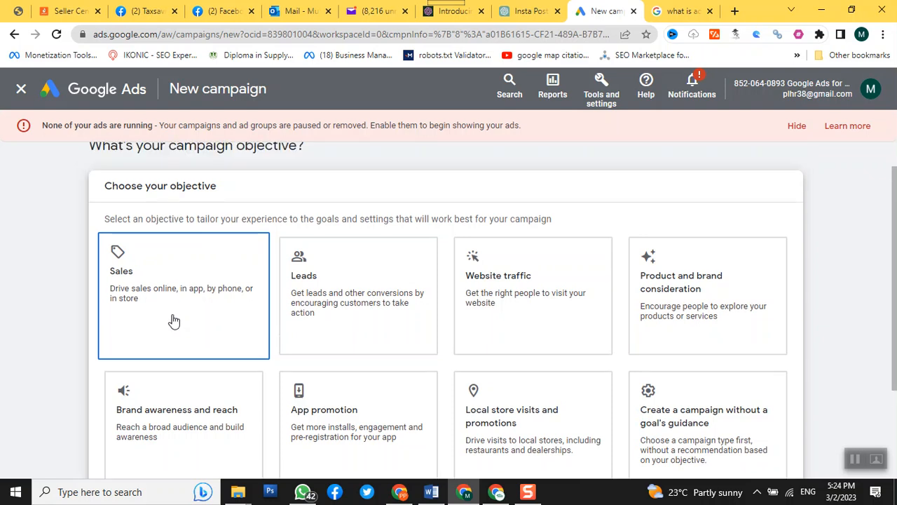
pyautogui.scroll(-1, 161, 379)
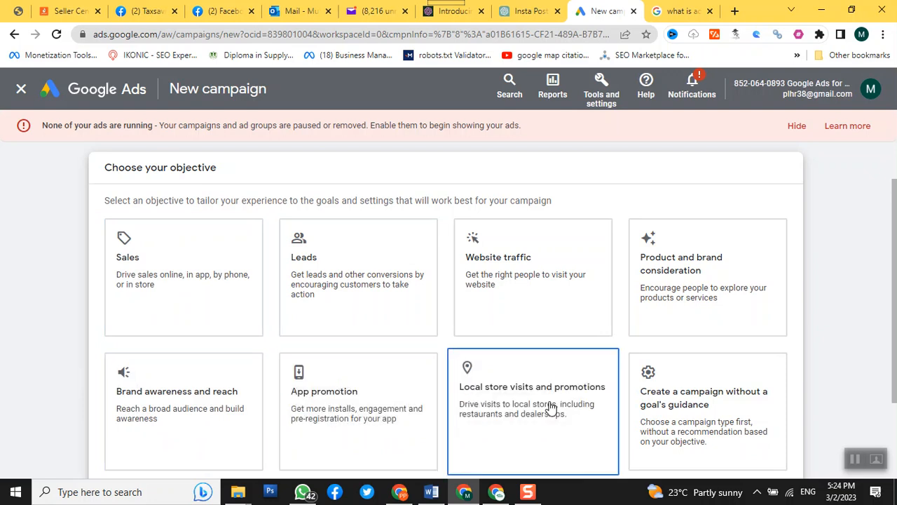
pyautogui.click(668, 403)
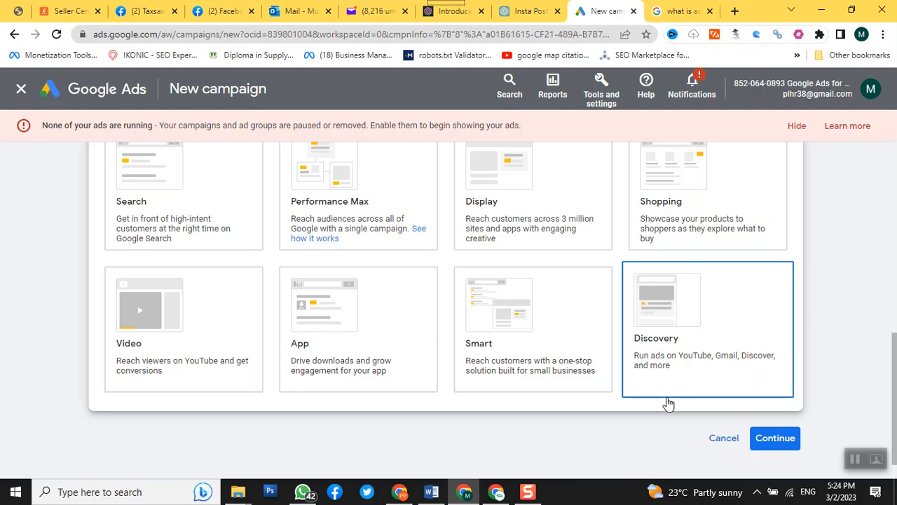
# Step: Select Search as the campaign type and continue with the account-default Purchases conversion goal
pyautogui.scroll(1, 668, 402)
pyautogui.click(465, 395)
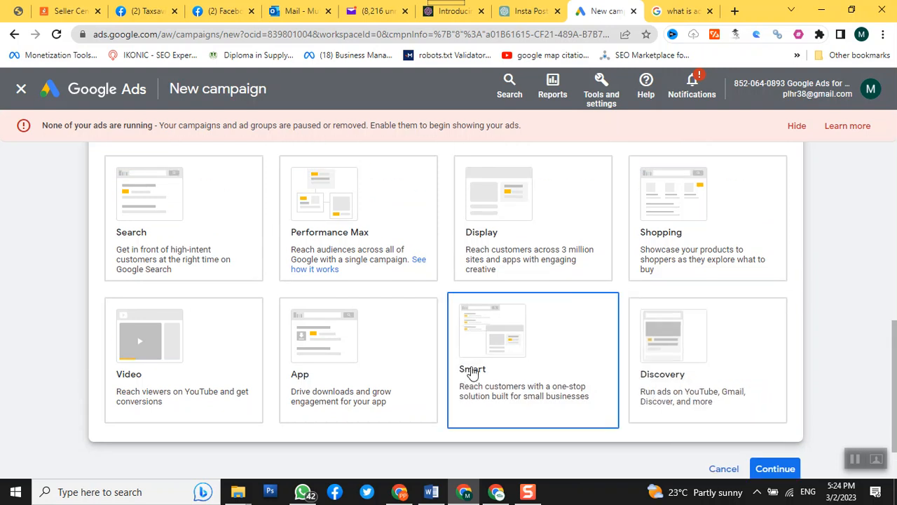
pyautogui.scroll(1, 468, 385)
pyautogui.scroll(-1, 365, 316)
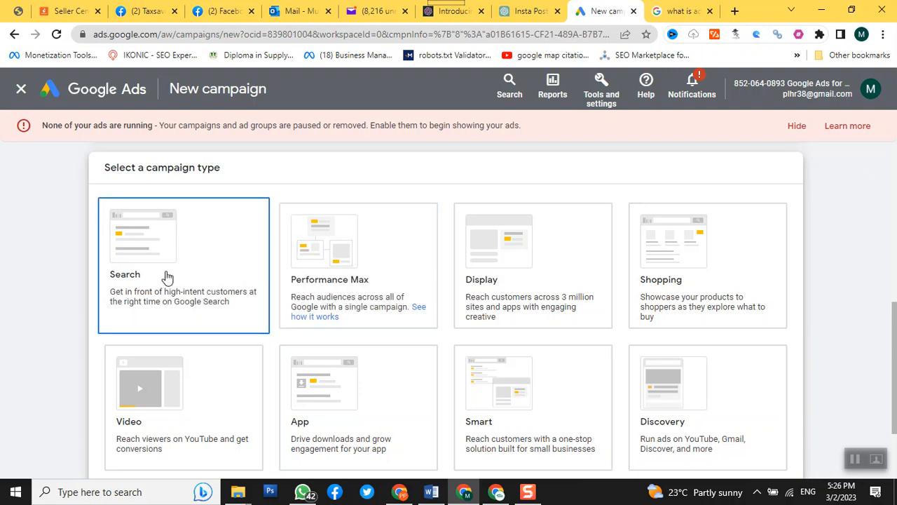
pyautogui.scroll(-4, 167, 275)
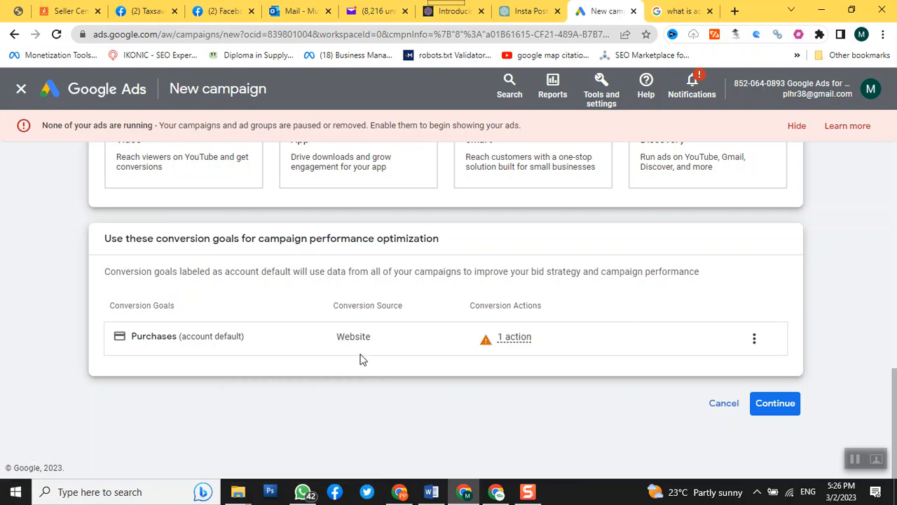
pyautogui.click(784, 410)
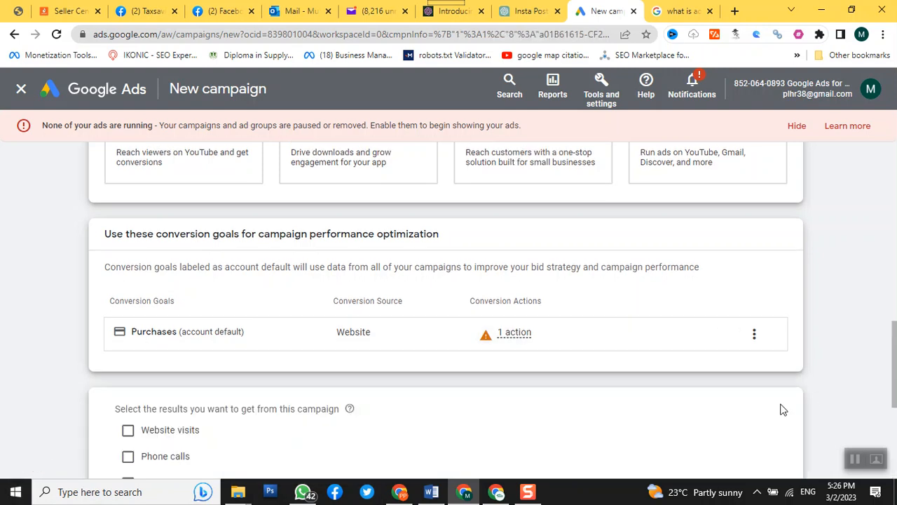
# Step: Select phone calls as the result wanted from the campaign and set the phone country to Pakistan
pyautogui.scroll(2, 784, 411)
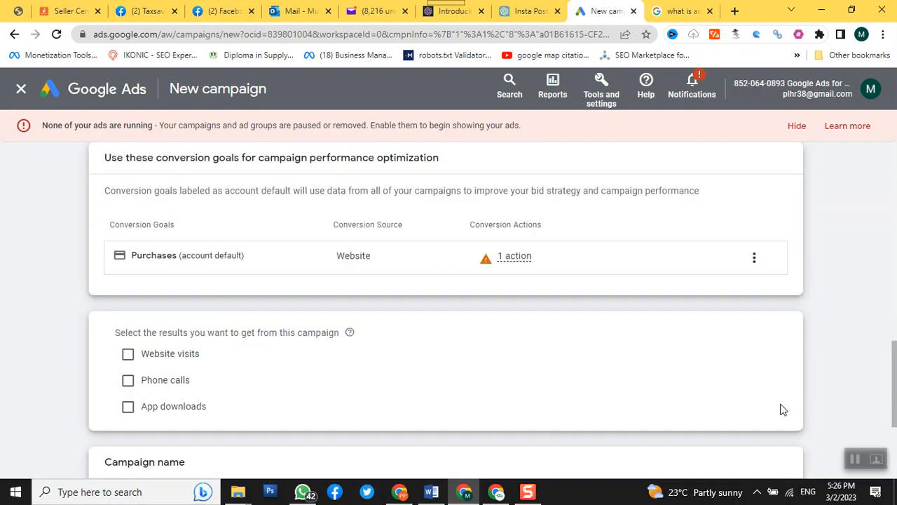
pyautogui.click(128, 381)
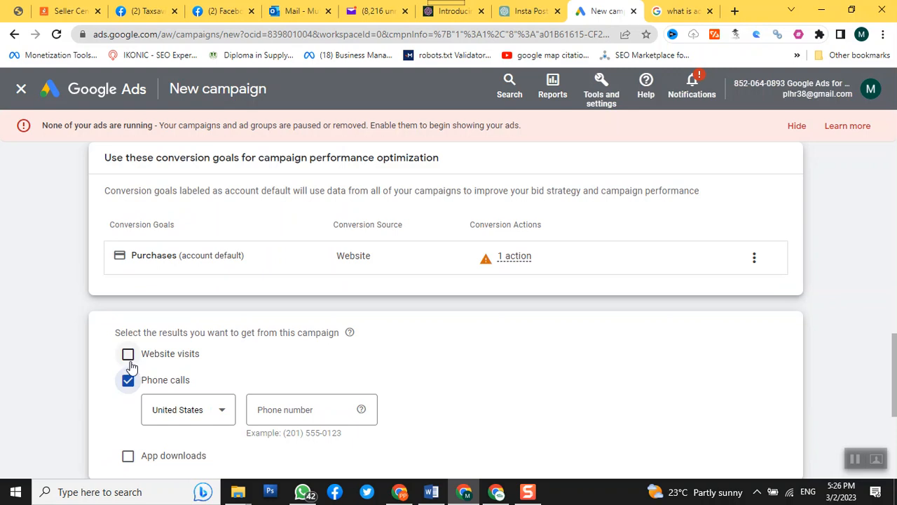
pyautogui.click(213, 418)
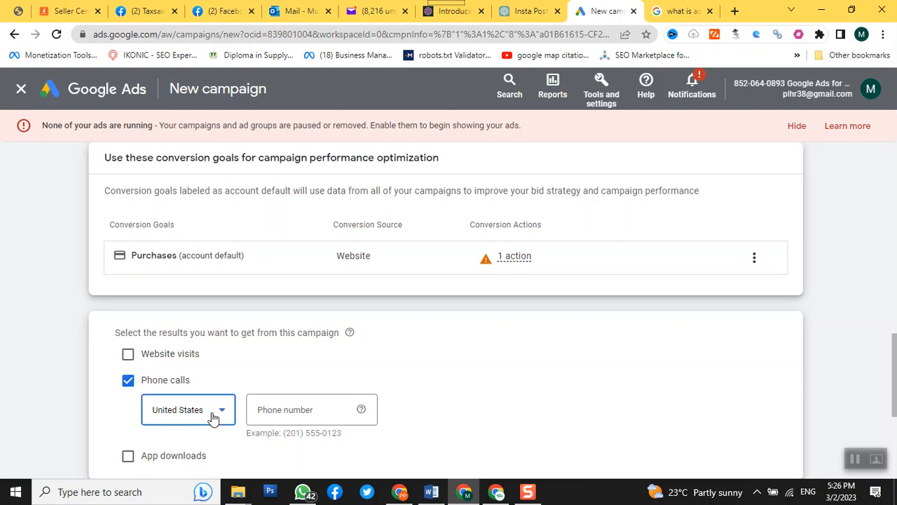
pyautogui.click(214, 417)
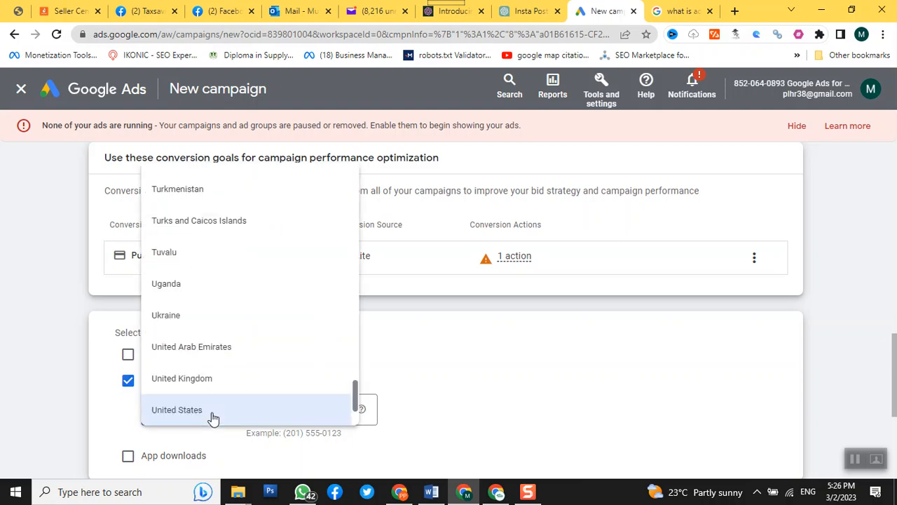
pyautogui.scroll(20, 214, 418)
pyautogui.click(191, 181)
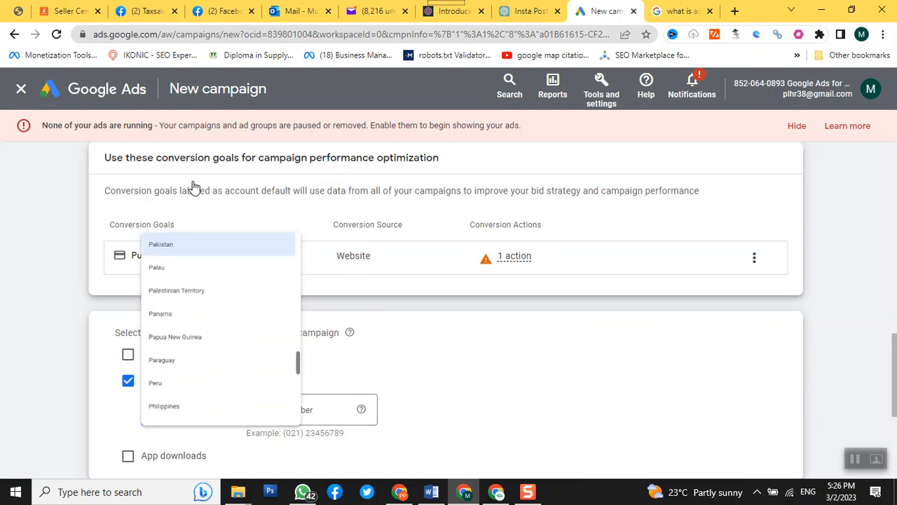
# Step: Enter the business phone number for the phone calls result
pyautogui.click(305, 404)
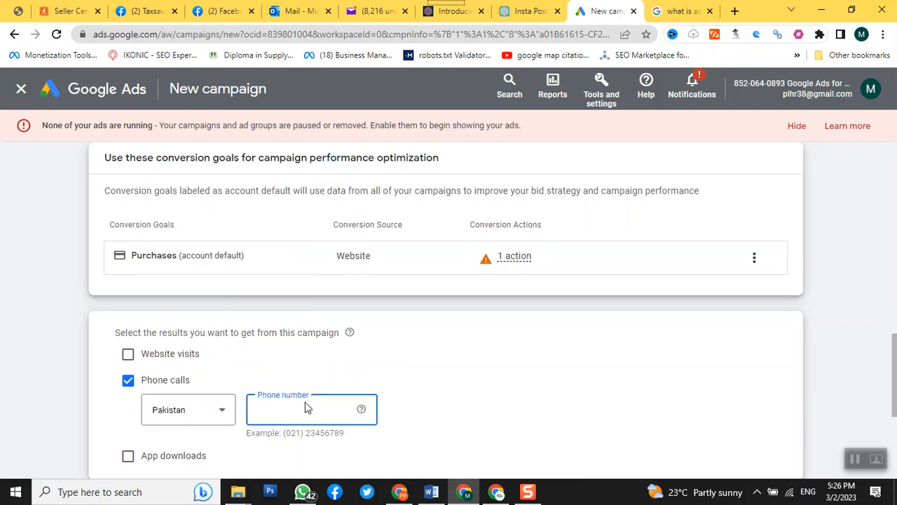
pyautogui.click(530, 385)
# Step: Name the campaign "digital-marketing-5to6-march23"
pyautogui.scroll(-1, 454, 391)
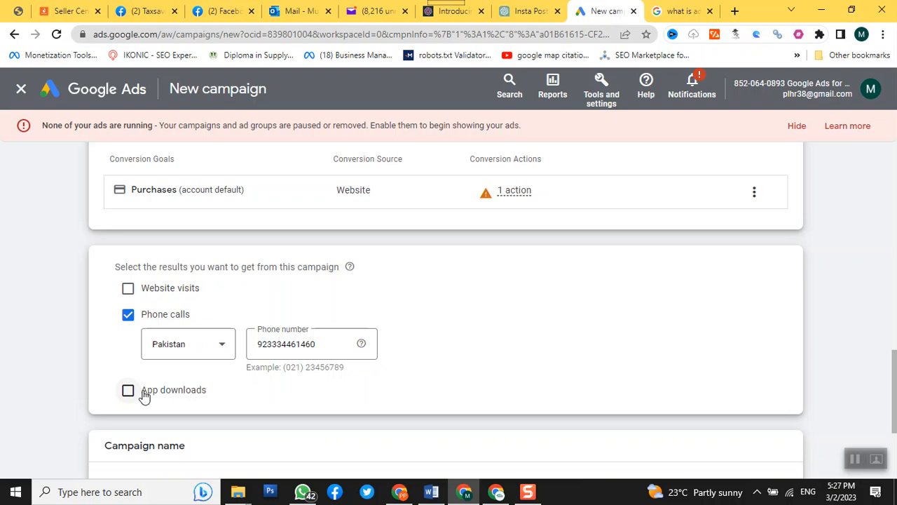
pyautogui.scroll(-3, 414, 379)
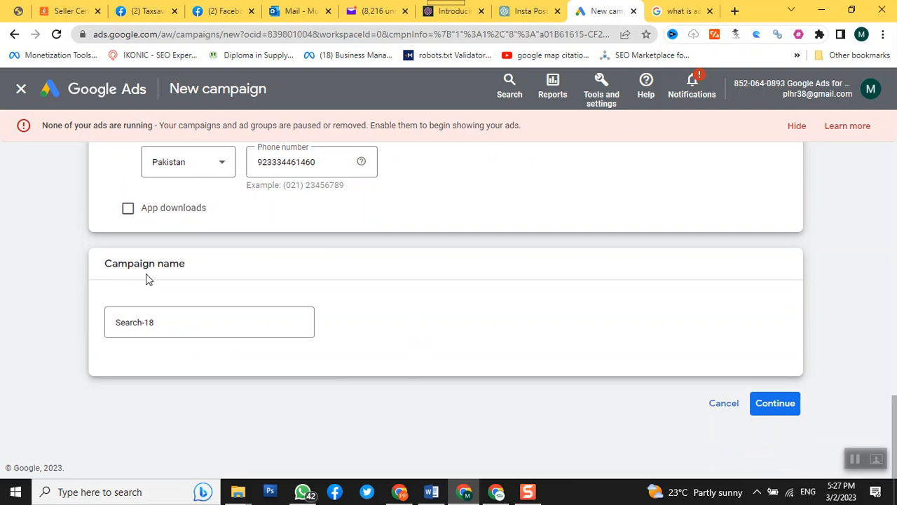
pyautogui.click(176, 325)
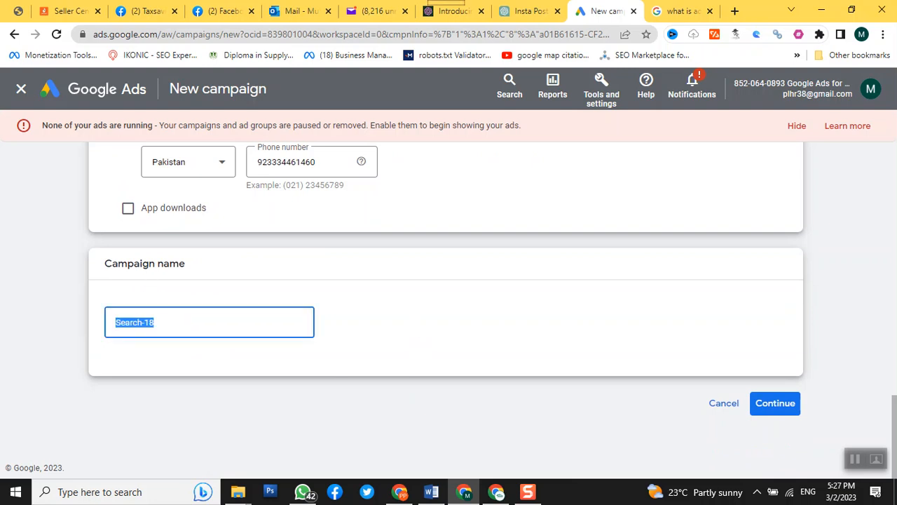
pyautogui.write('digital-marketing-')
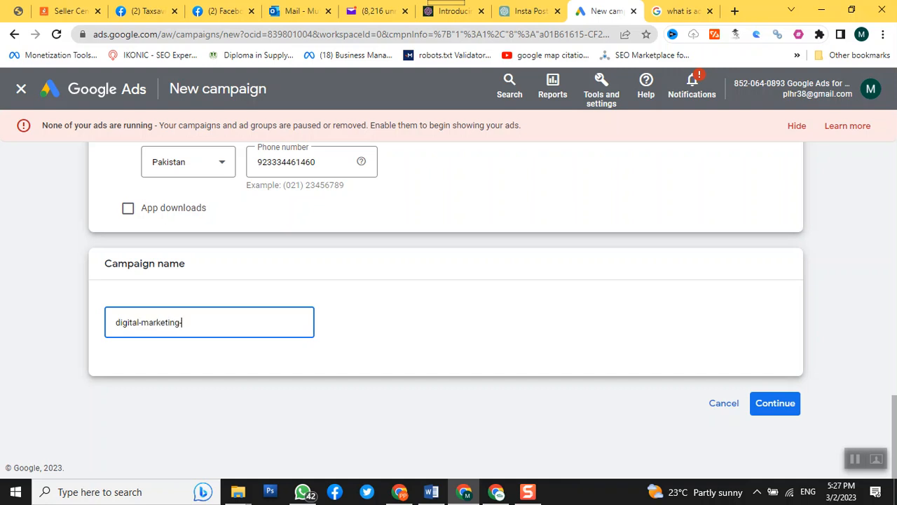
pyautogui.write('5to6-march23')
# Step: Continue the campaign setup and start a new campaign instead of finishing a saved draft
pyautogui.click(777, 406)
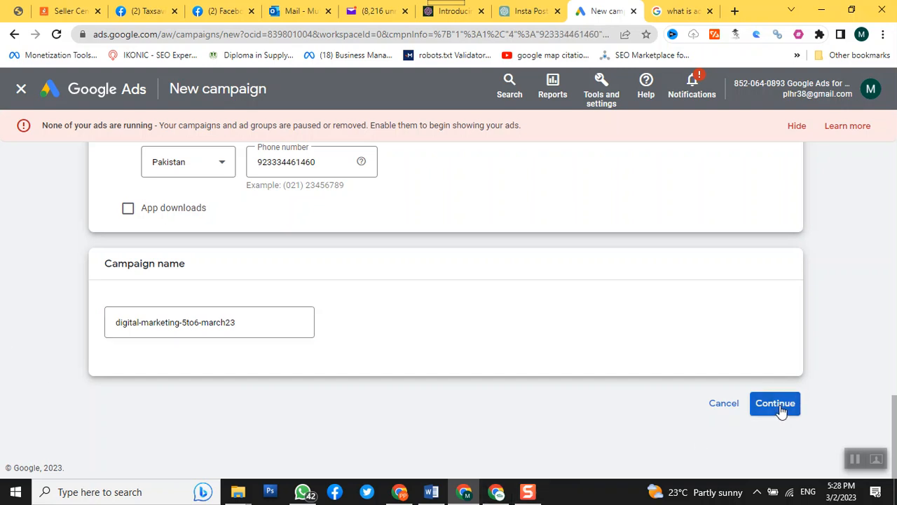
pyautogui.click(779, 405)
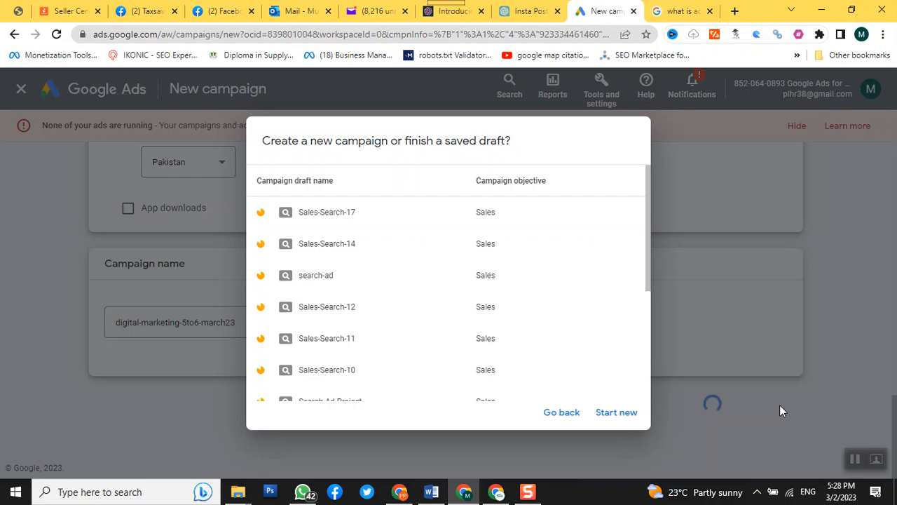
pyautogui.click(616, 413)
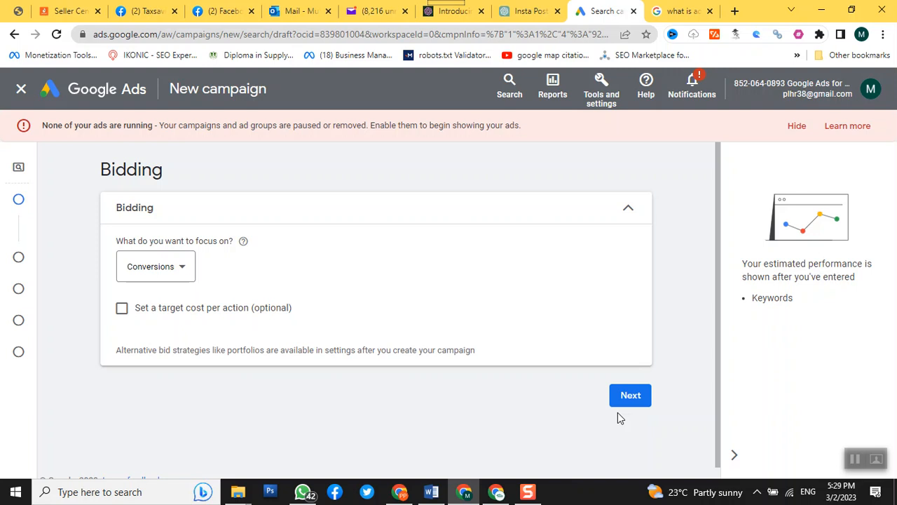
# Step: Open a blank Notepad document and write the heading "bidding or bid?" on its first line
pyautogui.press('super+r')
pyautogui.press('Escape')
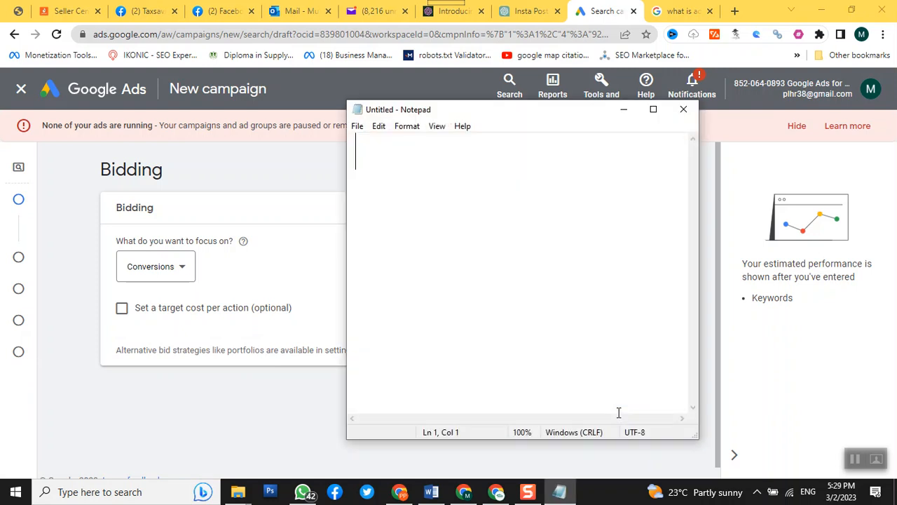
pyautogui.write('bidd')
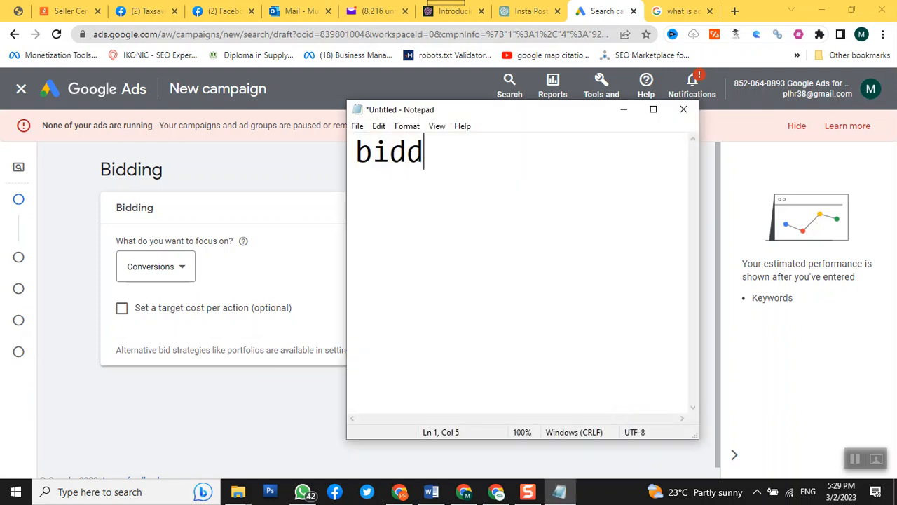
pyautogui.write('ing or ')
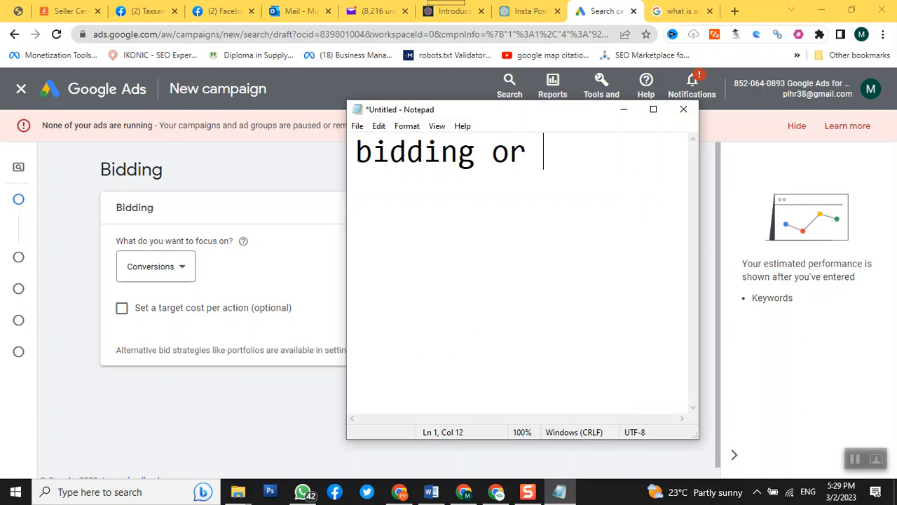
pyautogui.write('bid')
pyautogui.press('Return')
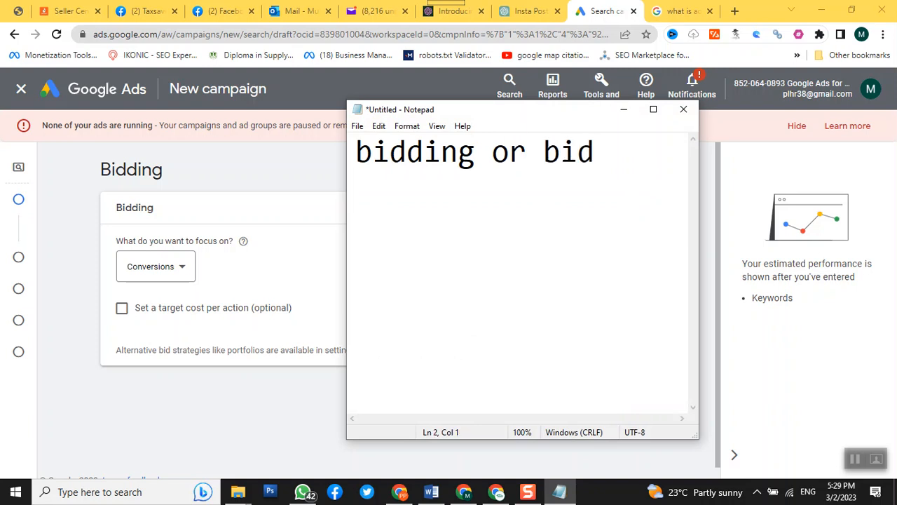
pyautogui.press('BackSpace')
pyautogui.write('?')
pyautogui.press('Return')
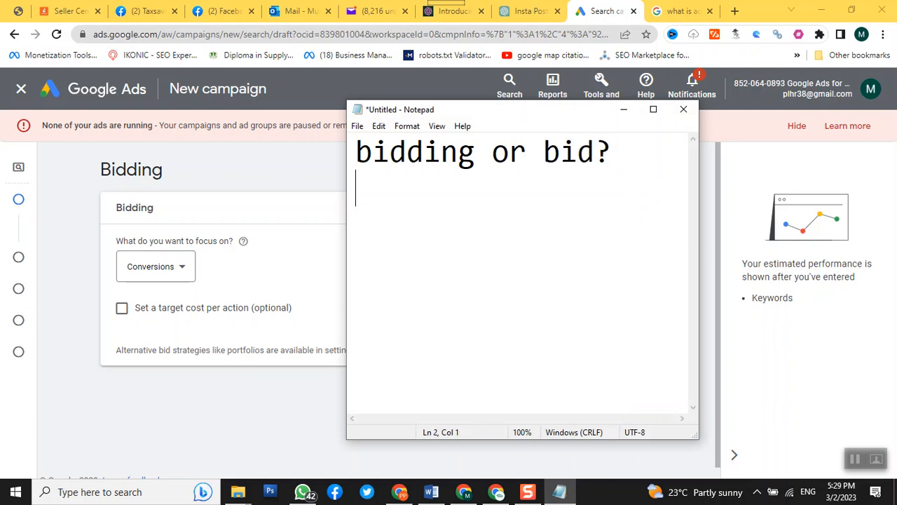
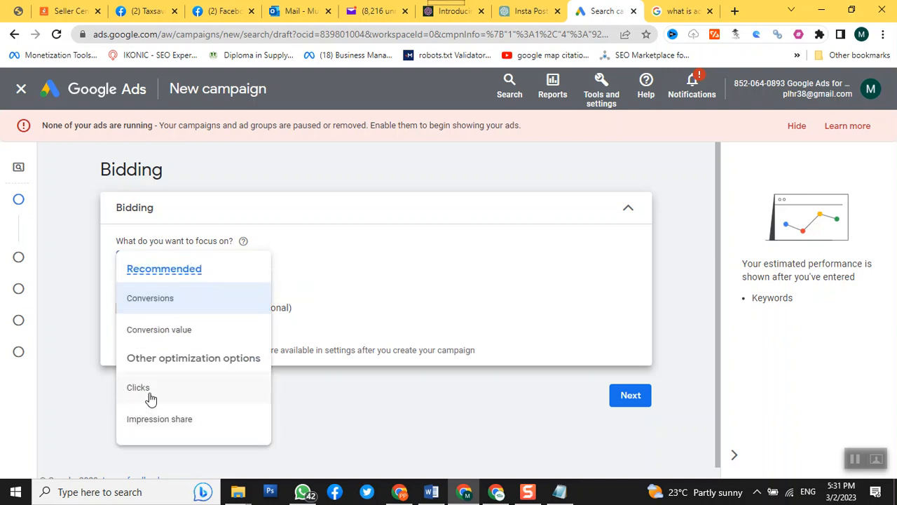
# Step: Focus the bidding on Clicks with a maximum CPC bid limit of PKR 28 and continue to the campaign settings
pyautogui.click(149, 390)
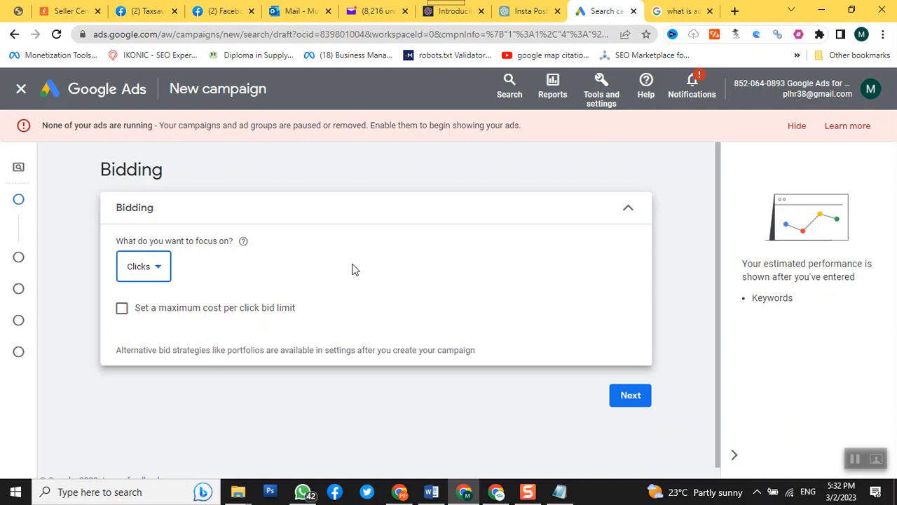
pyautogui.click(141, 317)
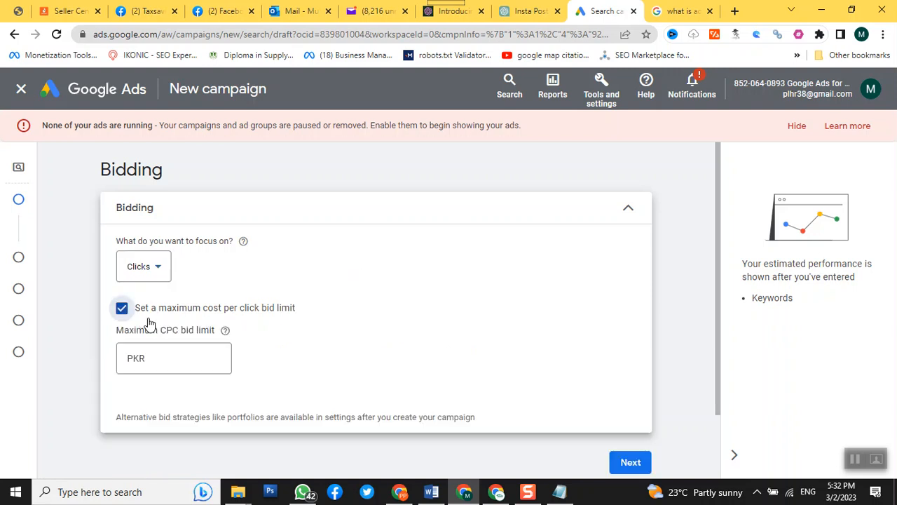
pyautogui.click(182, 362)
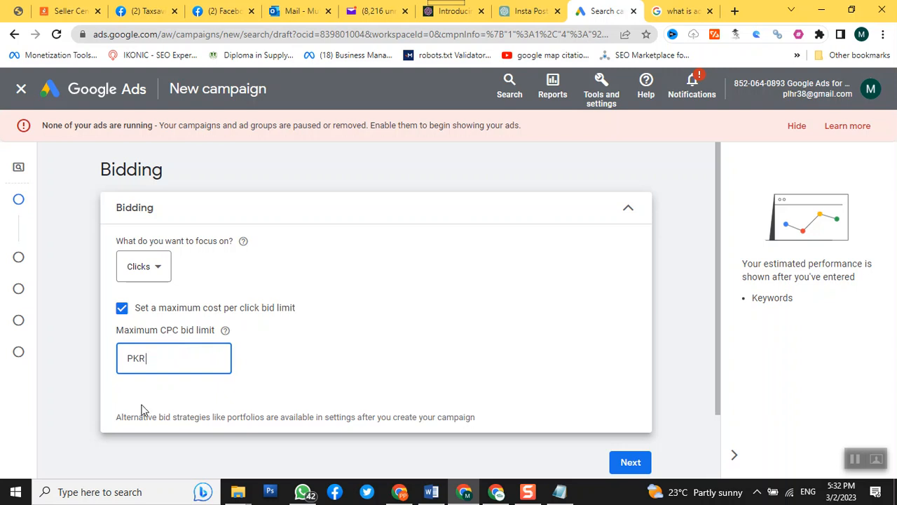
pyautogui.write('28')
pyautogui.scroll(-1, 232, 390)
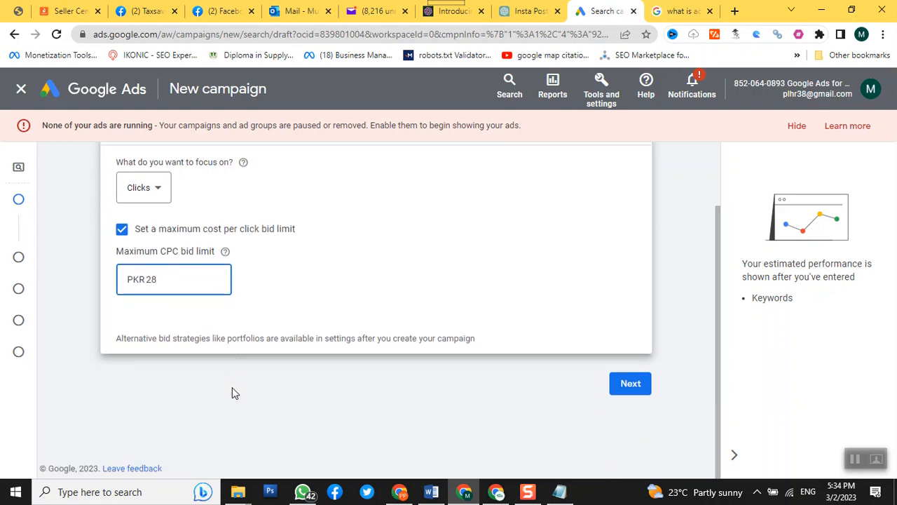
pyautogui.click(633, 383)
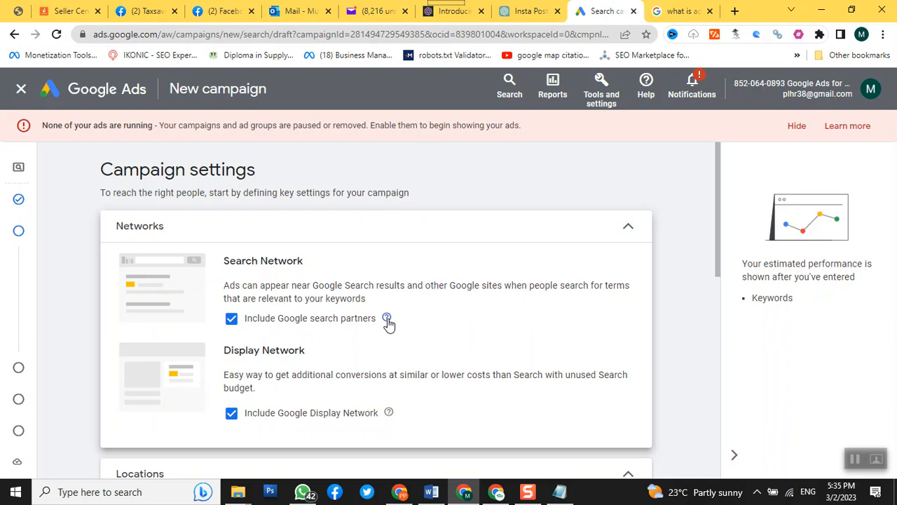
# Step: Exclude the Google Display Network from the campaign's networks and dismiss the news and weather flyout covering the page
pyautogui.moveTo(387, 322)
pyautogui.scroll(-3, 298, 344)
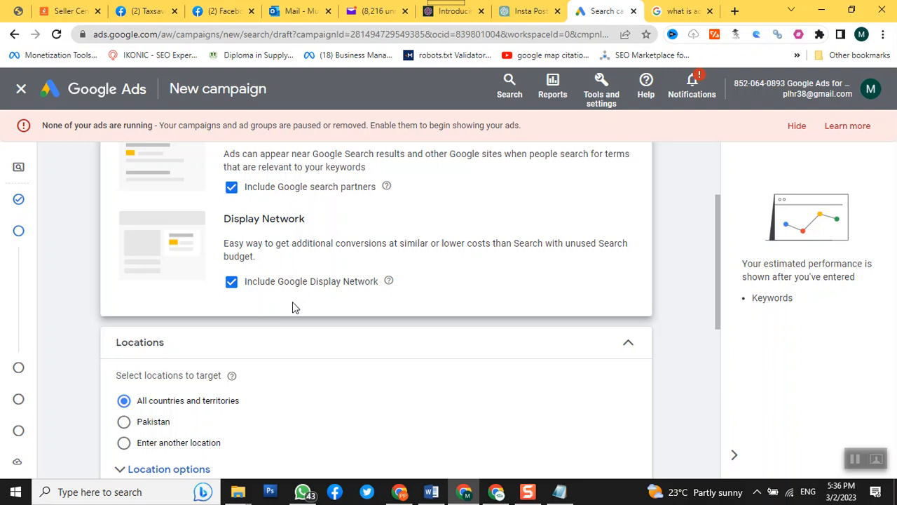
pyautogui.click(232, 282)
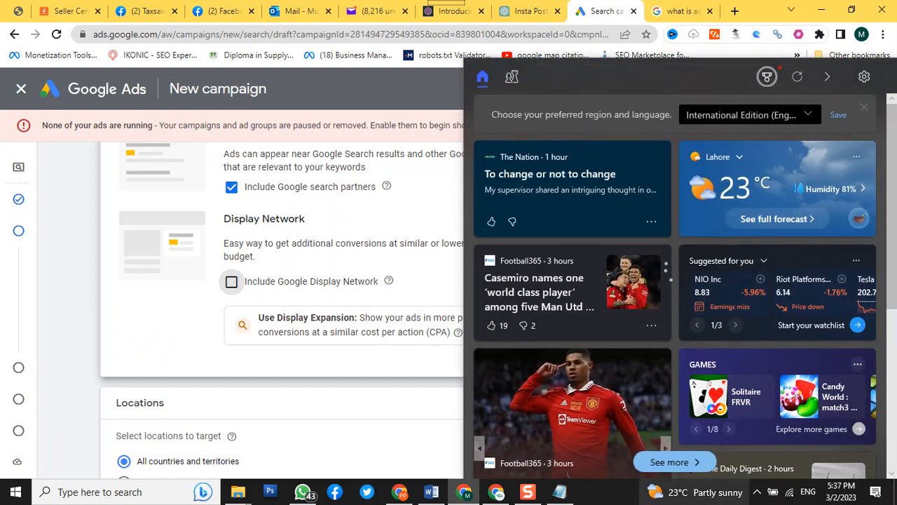
pyautogui.click(175, 309)
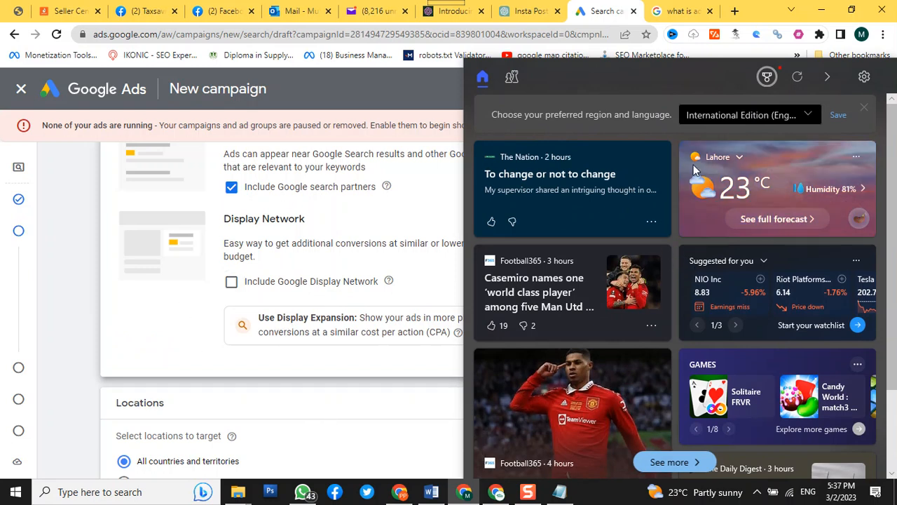
pyautogui.click(829, 77)
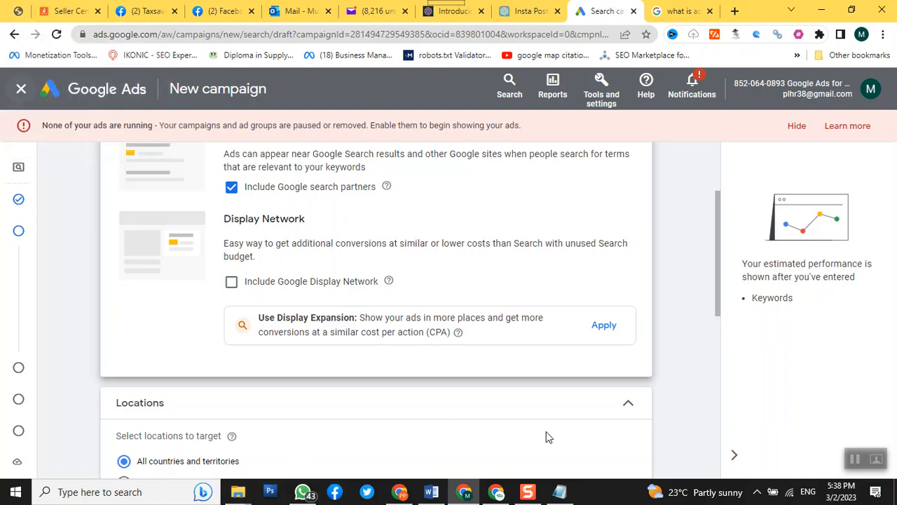
# Step: Switch location targeting to a custom location and target the city of Islamabad, Islamabad Capital Territory, Pakistan
pyautogui.scroll(-4, 678, 394)
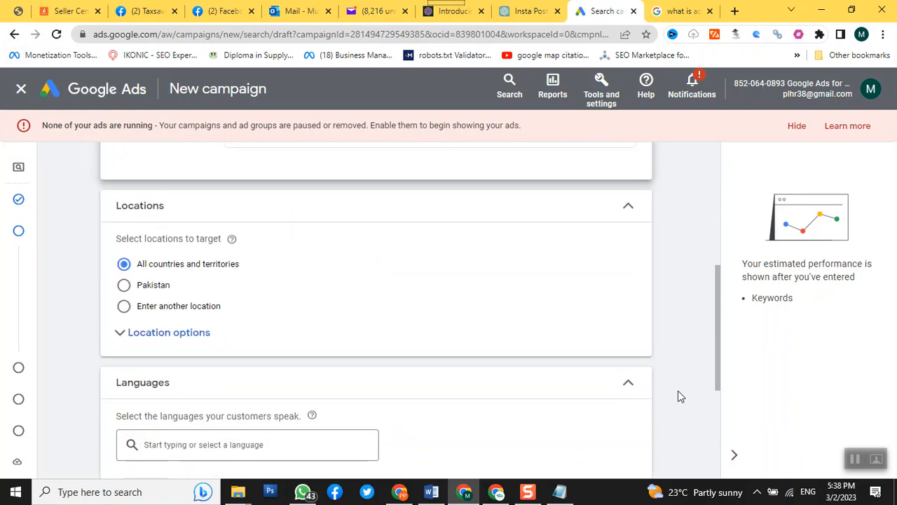
pyautogui.scroll(1, 403, 409)
pyautogui.click(124, 309)
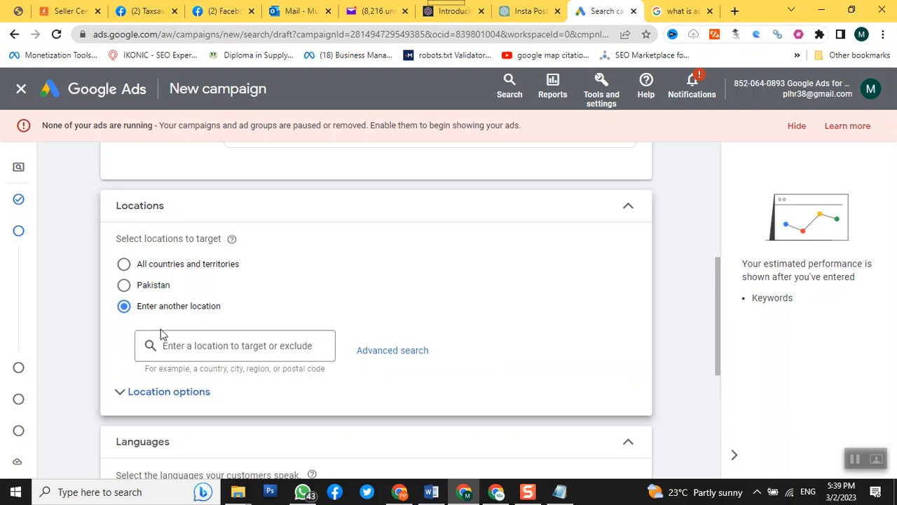
pyautogui.click(217, 344)
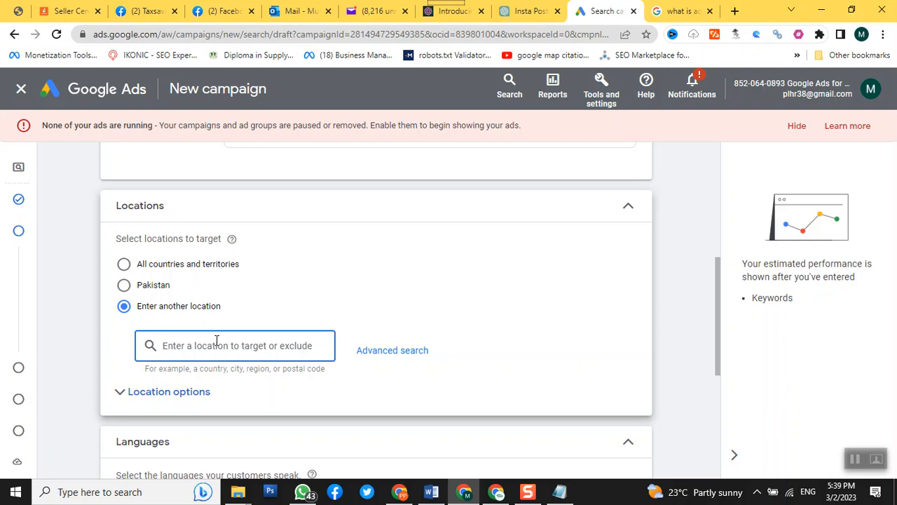
pyautogui.write('isa')
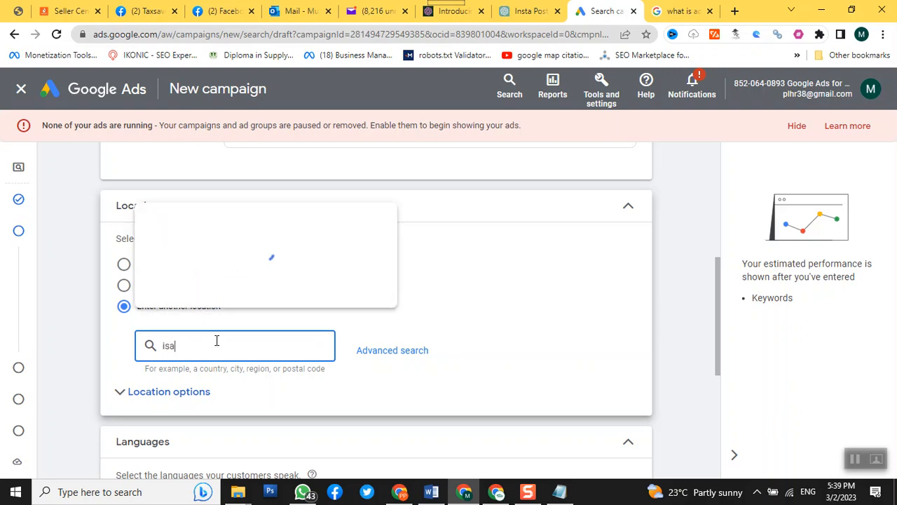
pyautogui.press('BackSpace')
pyautogui.write('lamabad')
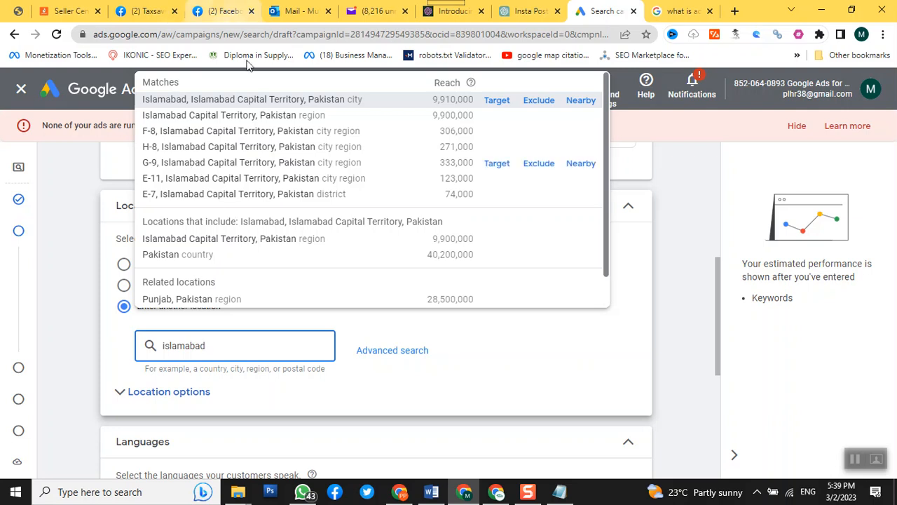
pyautogui.click(261, 99)
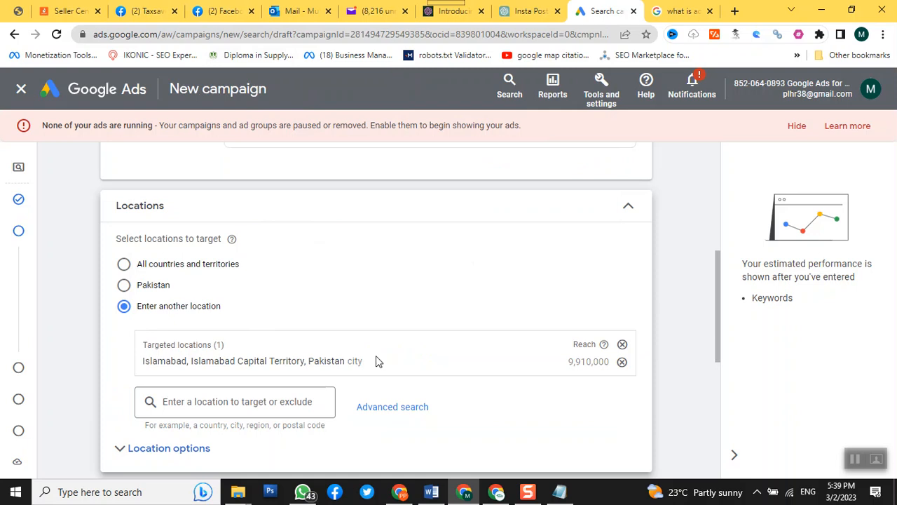
# Step: Remove Islamabad from the targeted locations and open the advanced location search
pyautogui.click(622, 345)
pyautogui.scroll(-1, 503, 330)
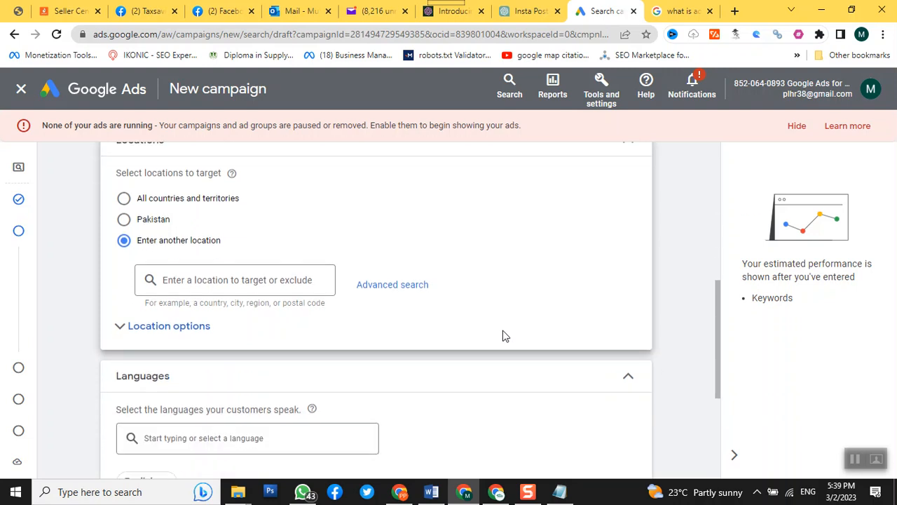
pyautogui.click(410, 287)
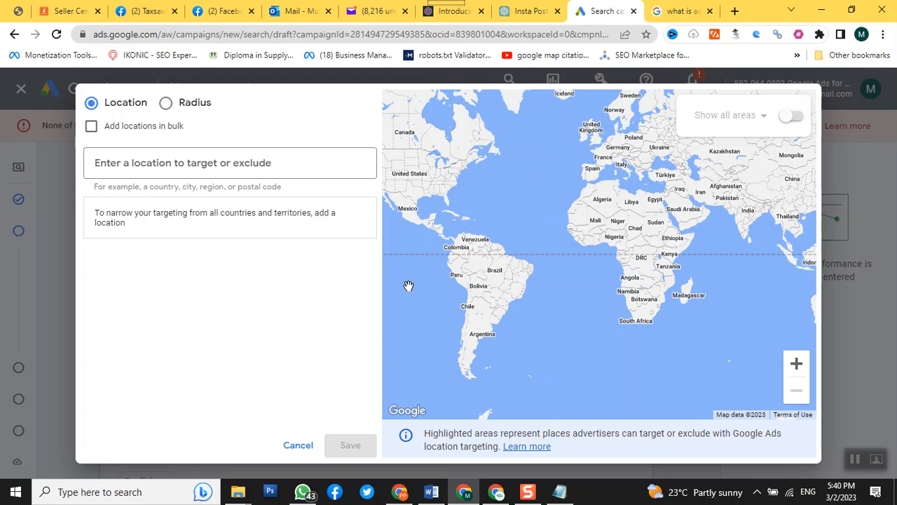
# Step: Search the advanced location targeting for "zarrar shaheed"
pyautogui.click(244, 163)
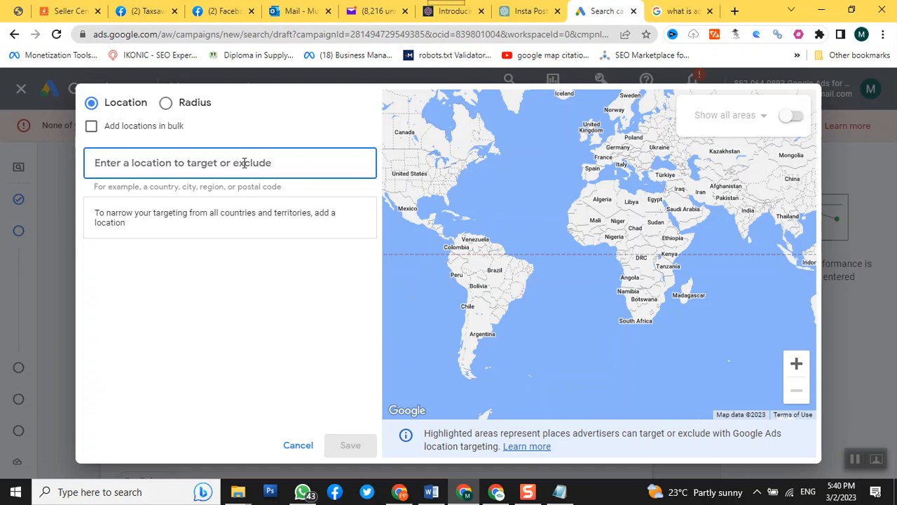
pyautogui.write('za')
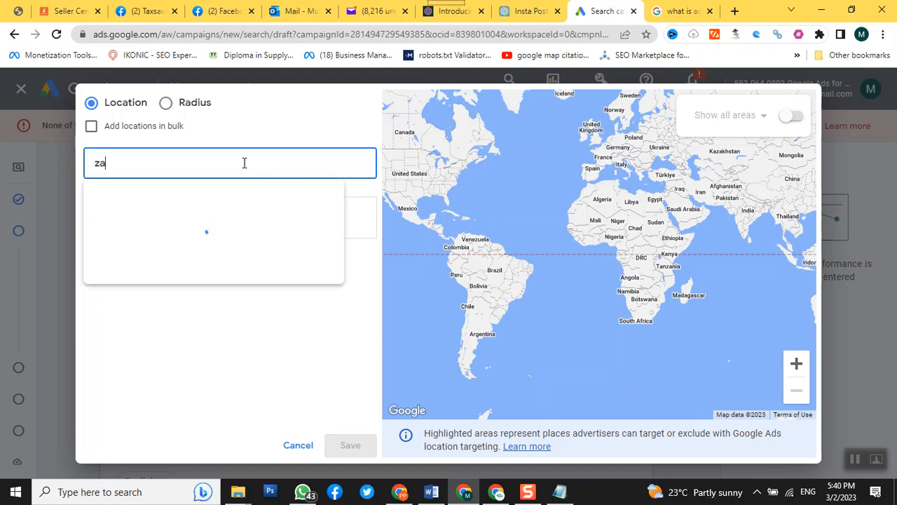
pyautogui.write('rr')
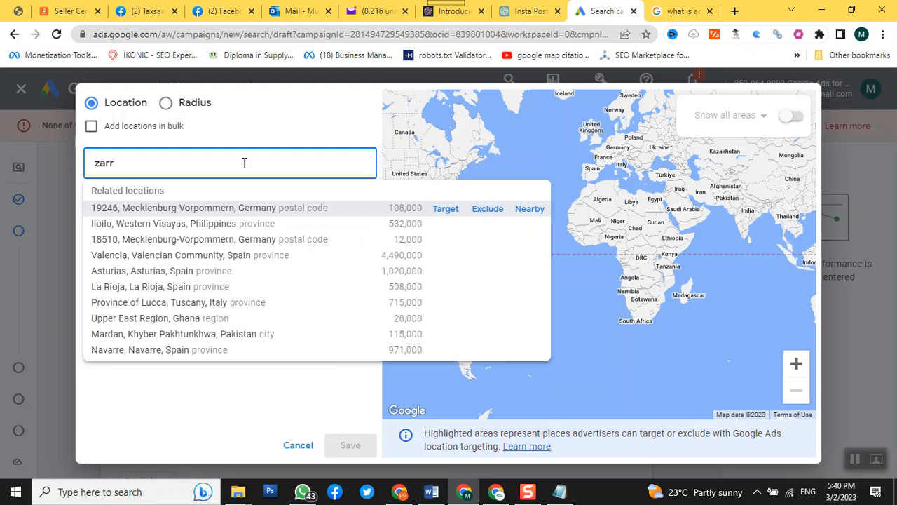
pyautogui.write('ar shaheed')
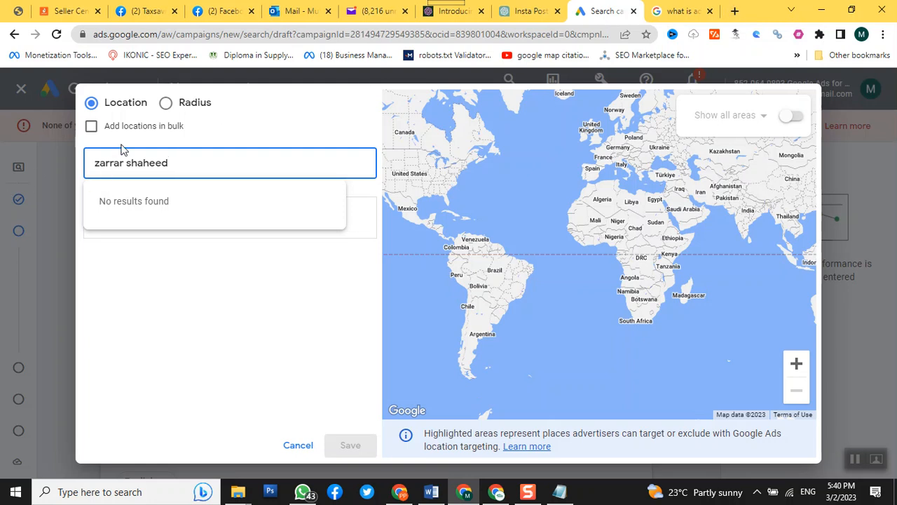
# Step: Search the web for "google map" in a new browser tab and open the Google Maps site
pyautogui.click(734, 12)
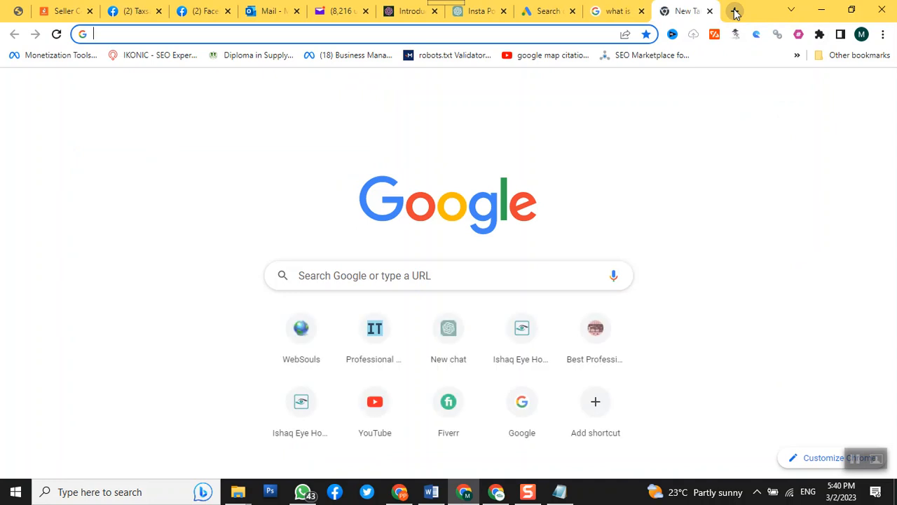
pyautogui.write('google ')
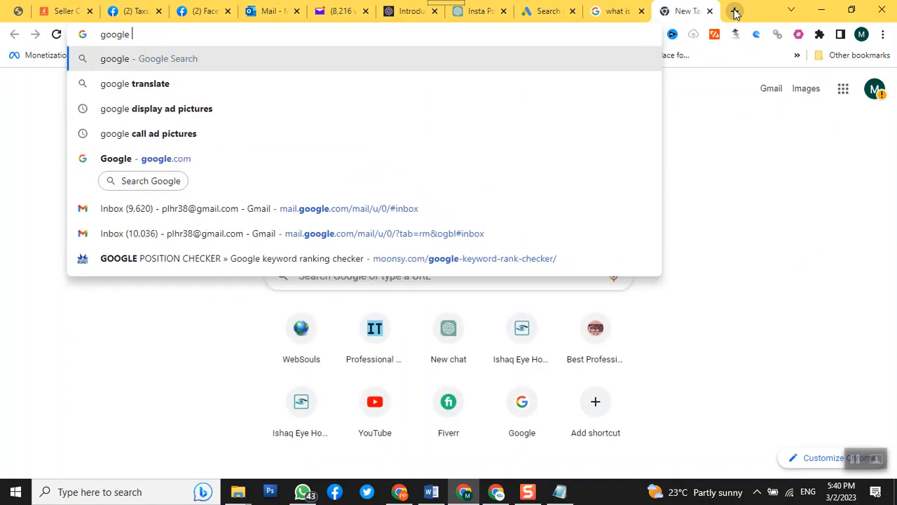
pyautogui.write('map')
pyautogui.press('Return')
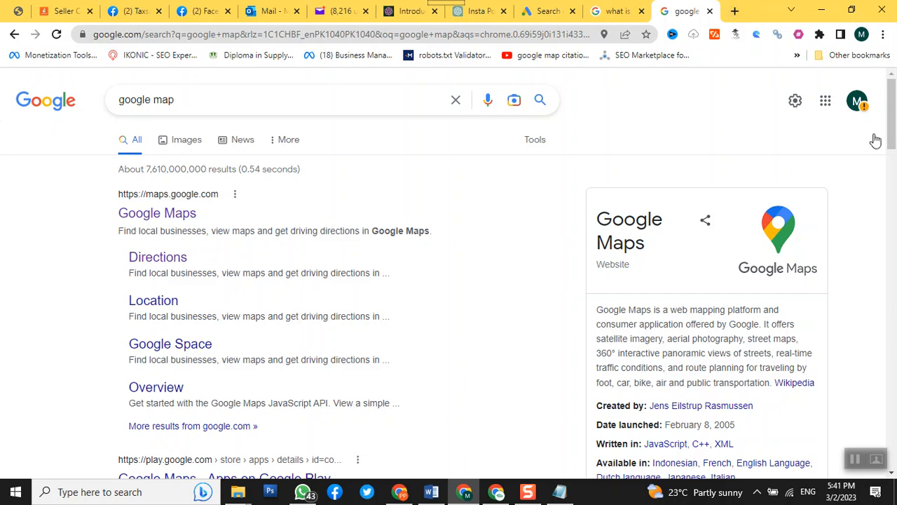
pyautogui.click(161, 215)
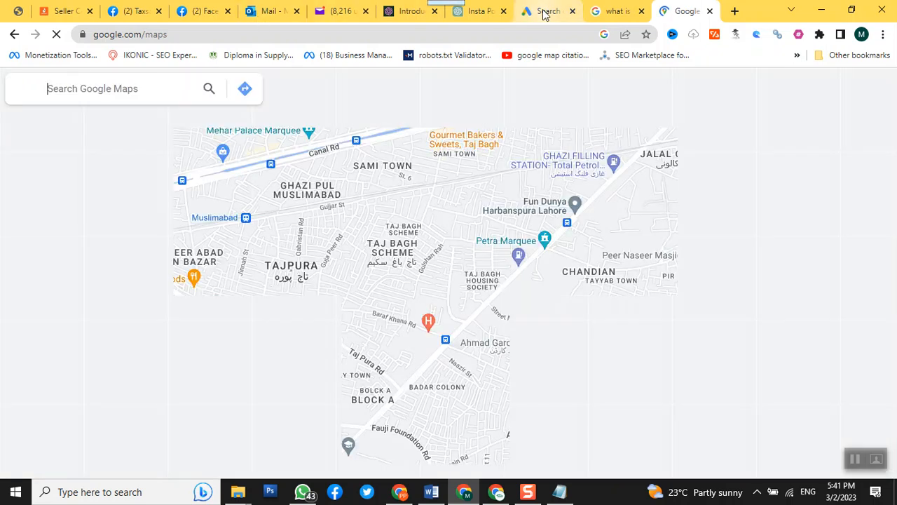
# Step: Return to the Google Ads location search and look for "peak sol" instead, then shorten the query to "peak"
pyautogui.click(537, 12)
pyautogui.click(196, 160)
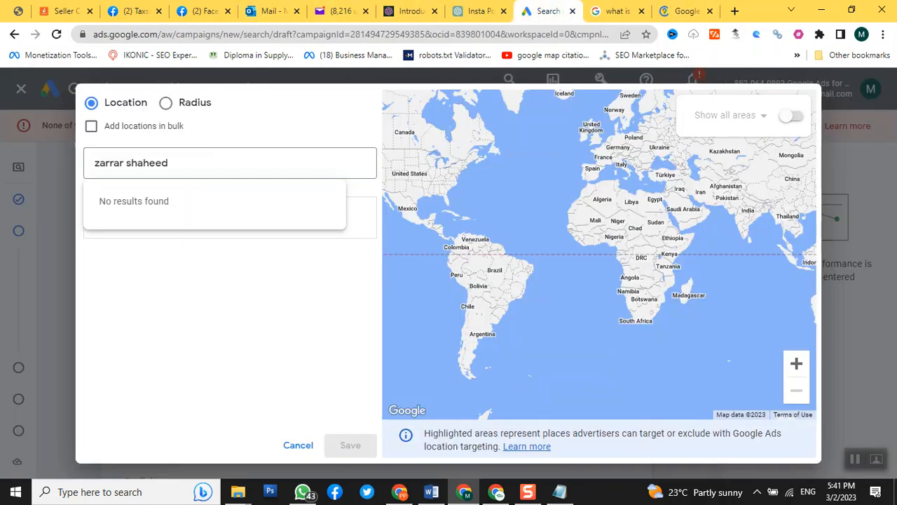
pyautogui.click(126, 165)
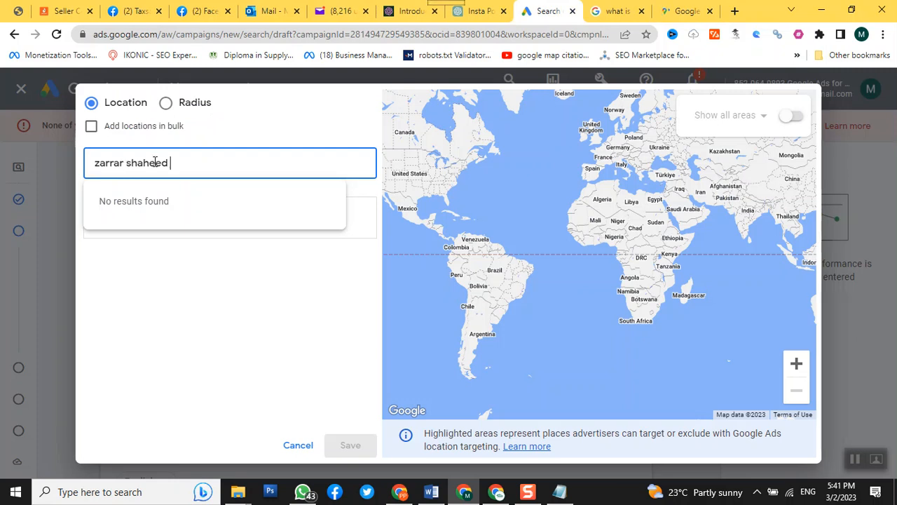
pyautogui.hotkey('ctrl', 'a')
pyautogui.write('pe')
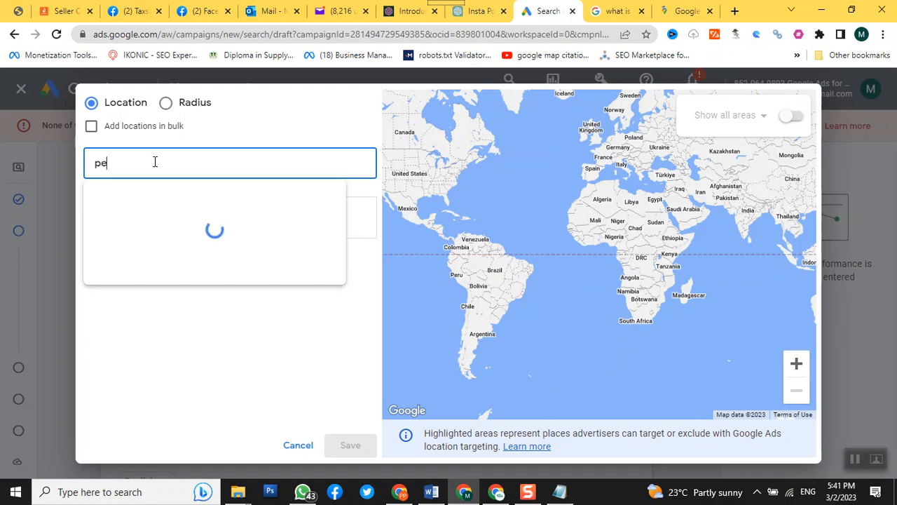
pyautogui.write('ak sol')
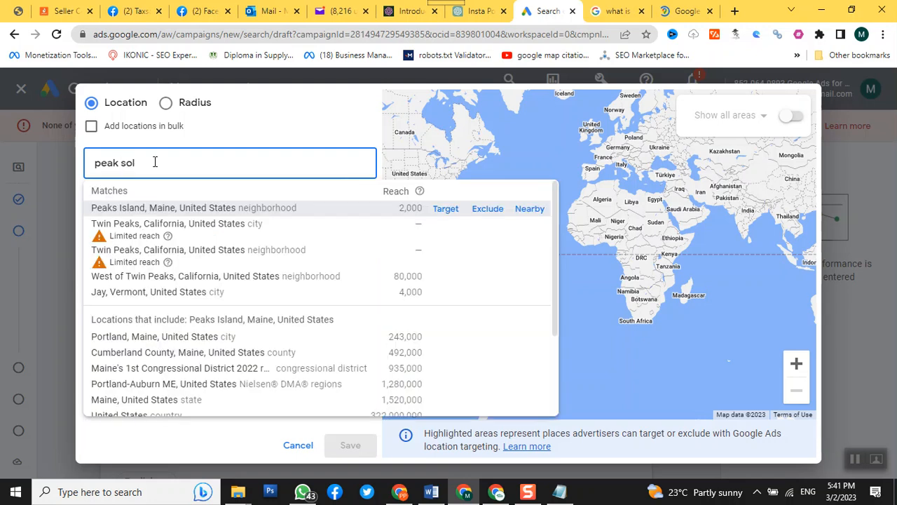
pyautogui.press('BackSpace')
pyautogui.press('BackSpace')
pyautogui.press('BackSpace')
pyautogui.press('BackSpace')
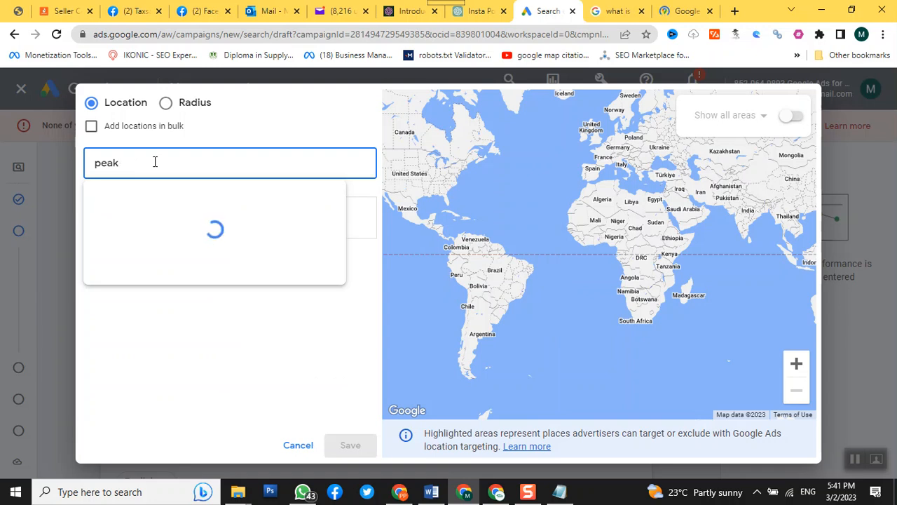
# Step: Switch to Google Maps, search for "peak solutions" and open Peak Solutions College on Zarrar Shaheed Road
pyautogui.click(688, 11)
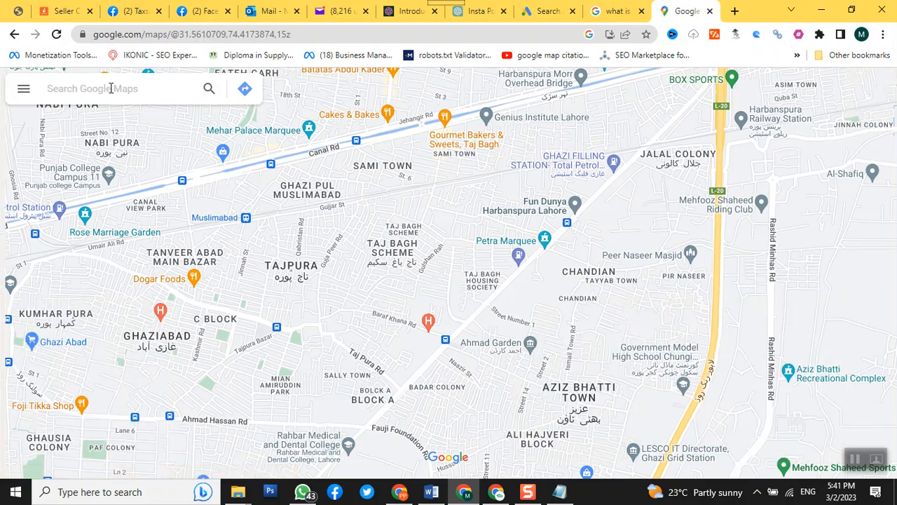
pyautogui.write('peak')
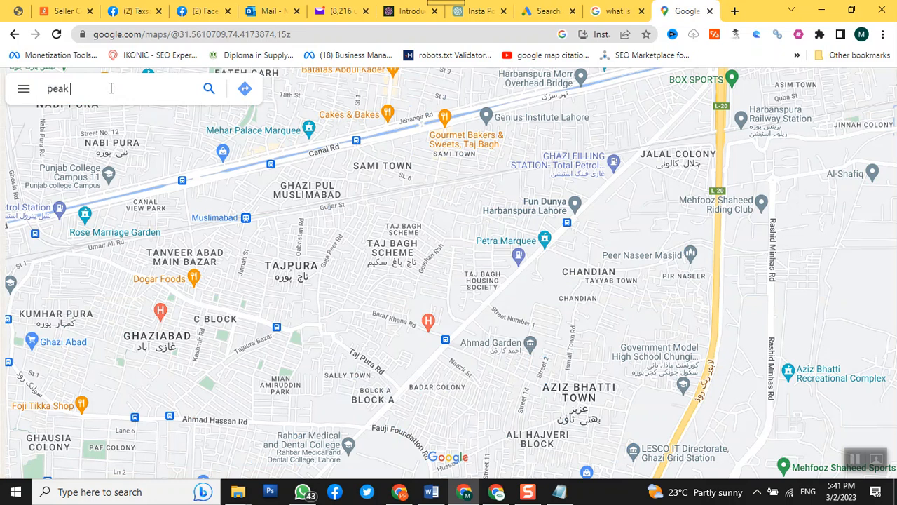
pyautogui.write(' solutio')
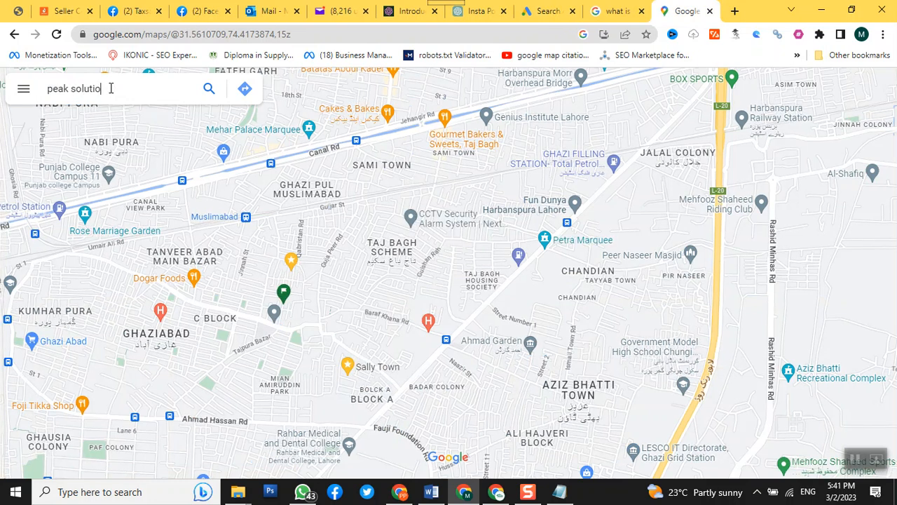
pyautogui.write('ns')
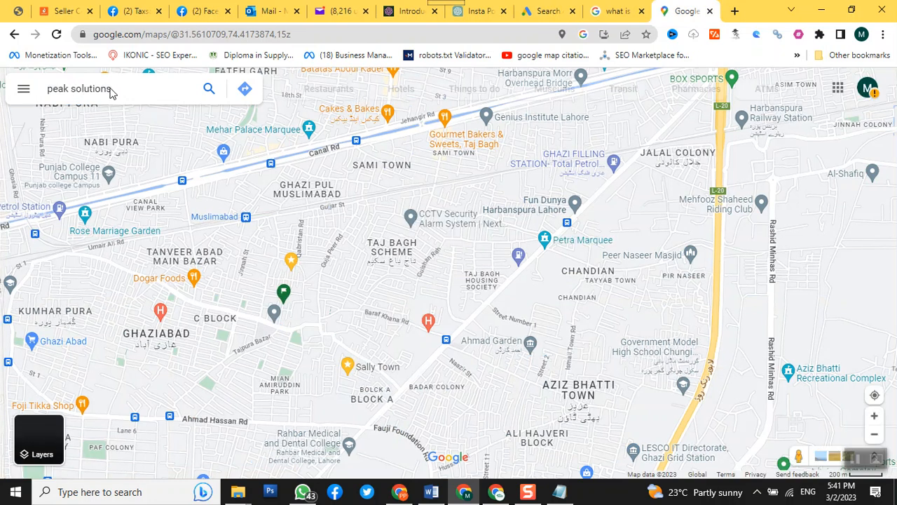
pyautogui.click(110, 88)
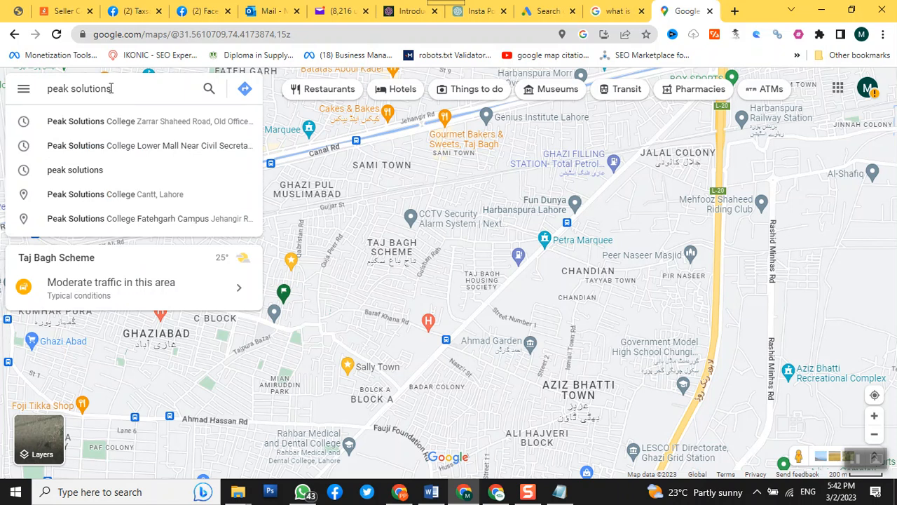
pyautogui.click(110, 122)
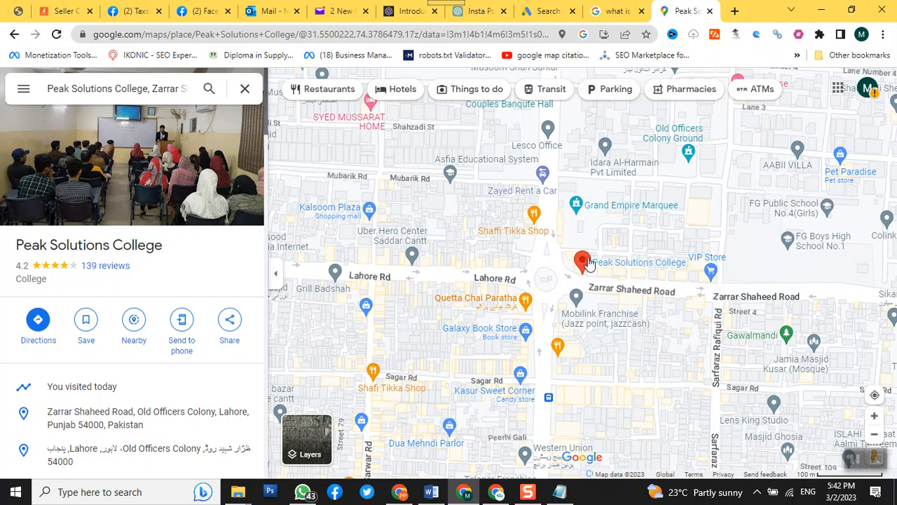
# Step: Copy the map coordinates of the Peak Solutions College marker to the clipboard
pyautogui.moveTo(589, 266)
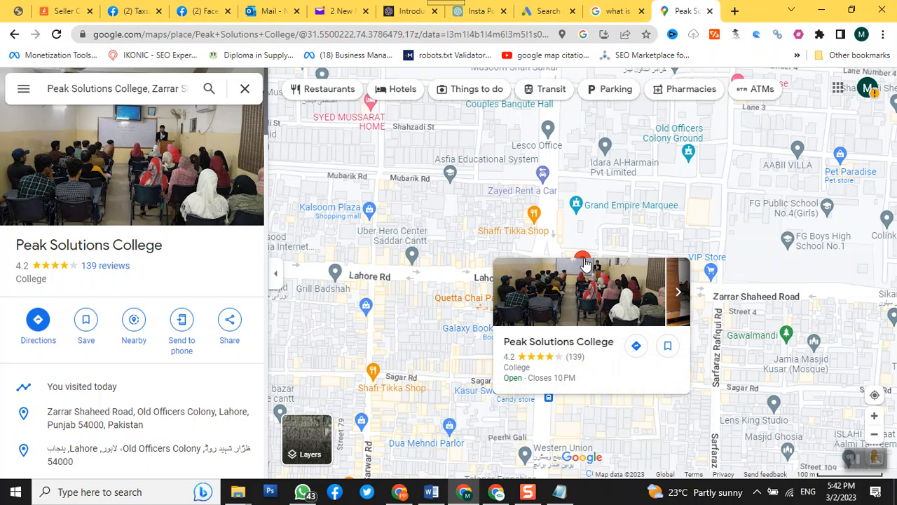
pyautogui.rightClick(585, 262)
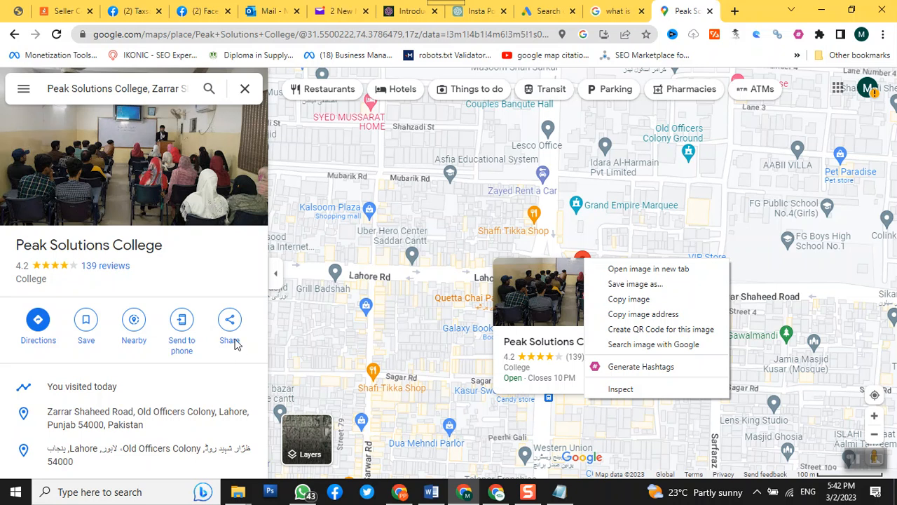
pyautogui.click(218, 278)
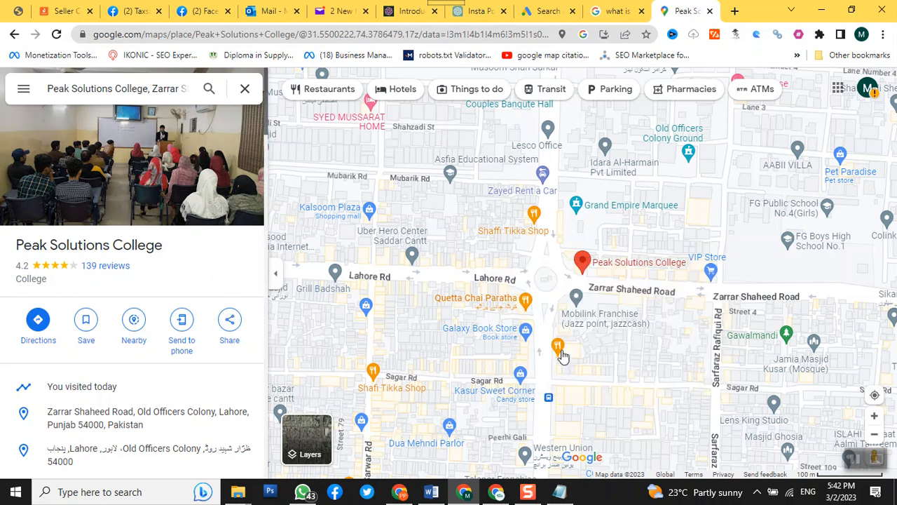
pyautogui.rightClick(584, 263)
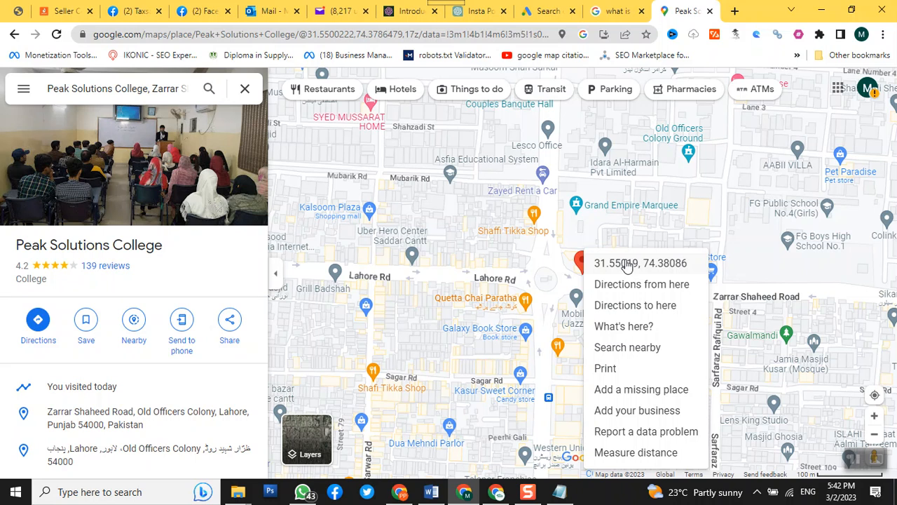
pyautogui.click(628, 264)
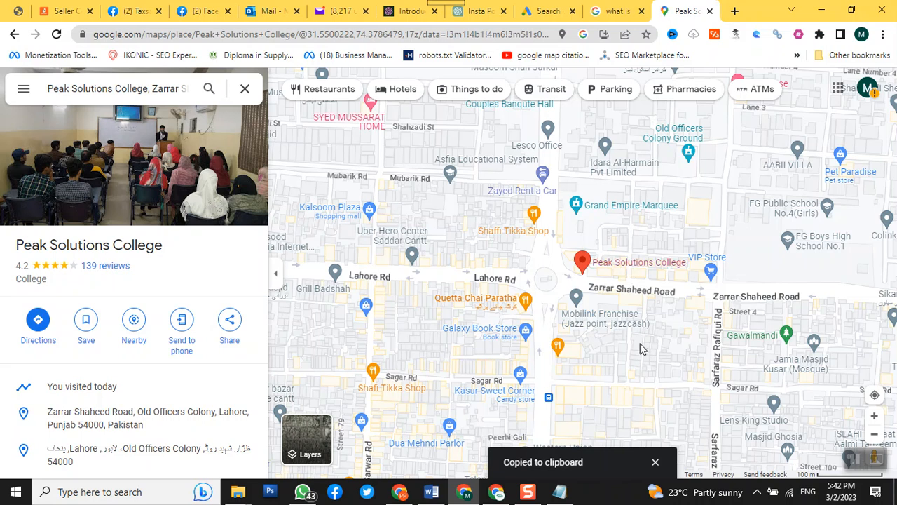
# Step: Return to Google Ads and try to look up the copied coordinates 31.550191297048578, 74.3808580546997 as a location
pyautogui.click(539, 14)
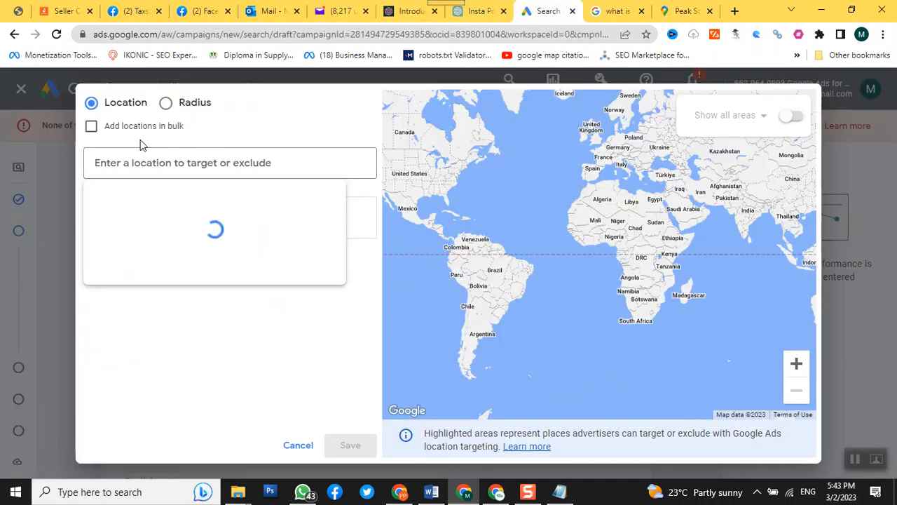
pyautogui.click(152, 160)
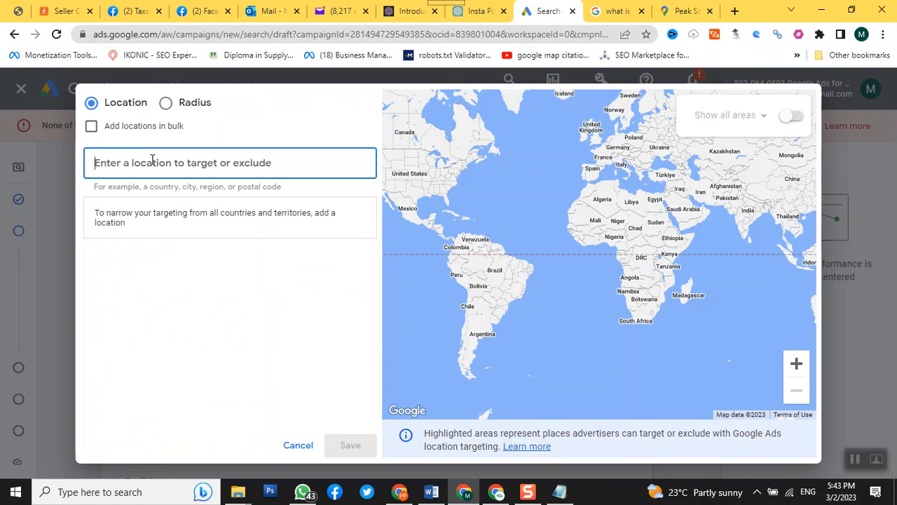
pyautogui.hotkey('ctrl', 'v')
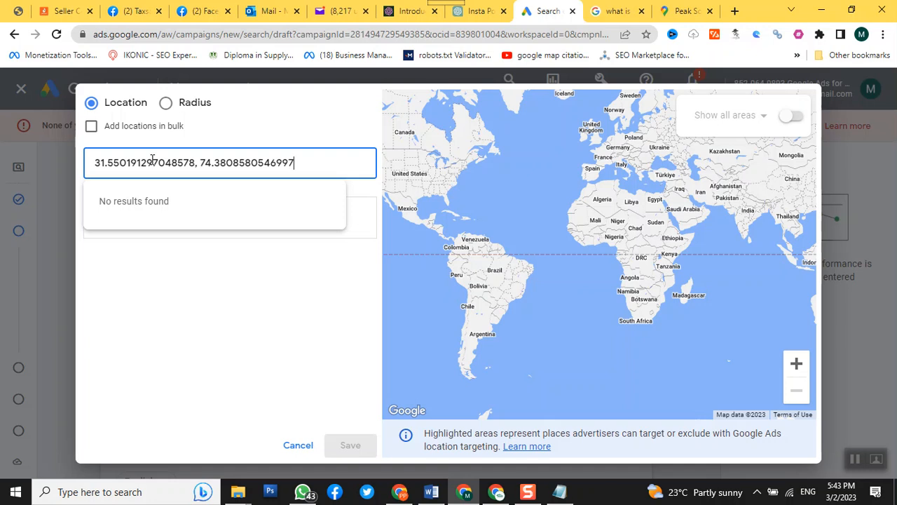
# Step: Change the targeting method to Radius and enter the copied coordinates 31.550191297048578, 74.3808580546997 as the centre
pyautogui.click(166, 105)
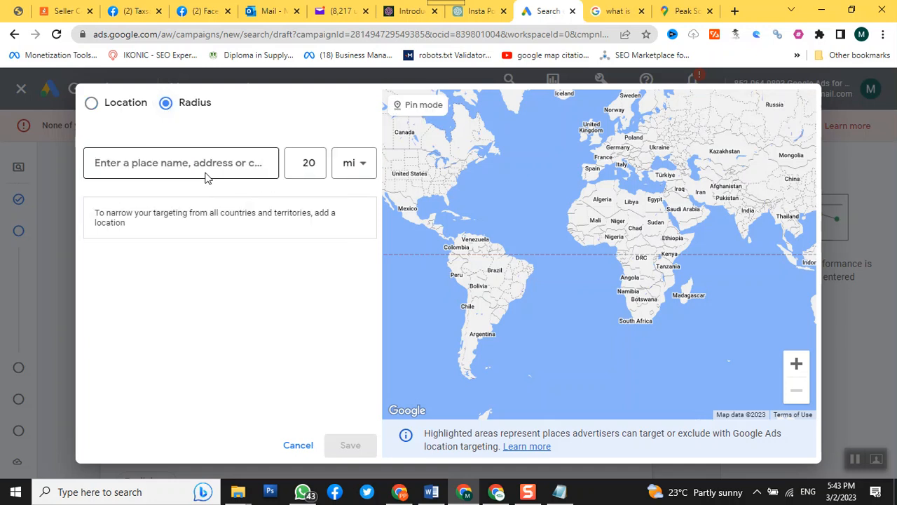
pyautogui.click(226, 164)
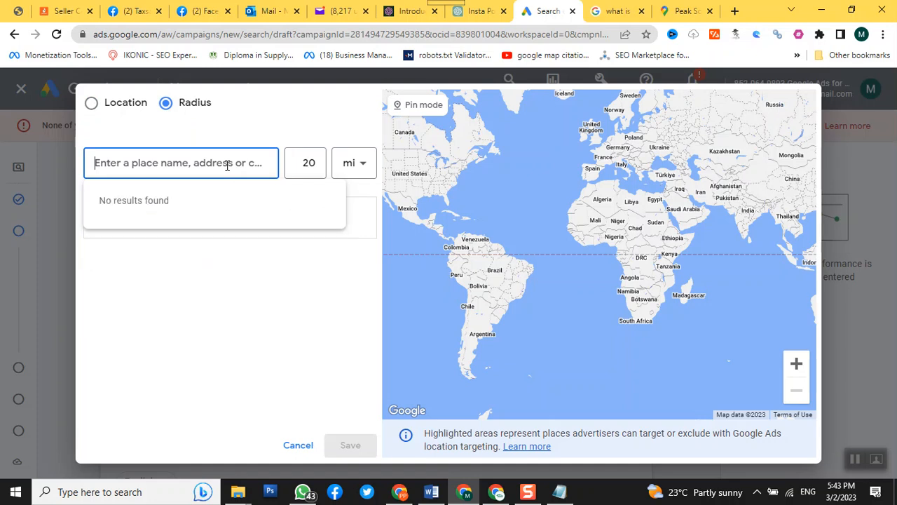
pyautogui.hotkey('ctrl', 'v')
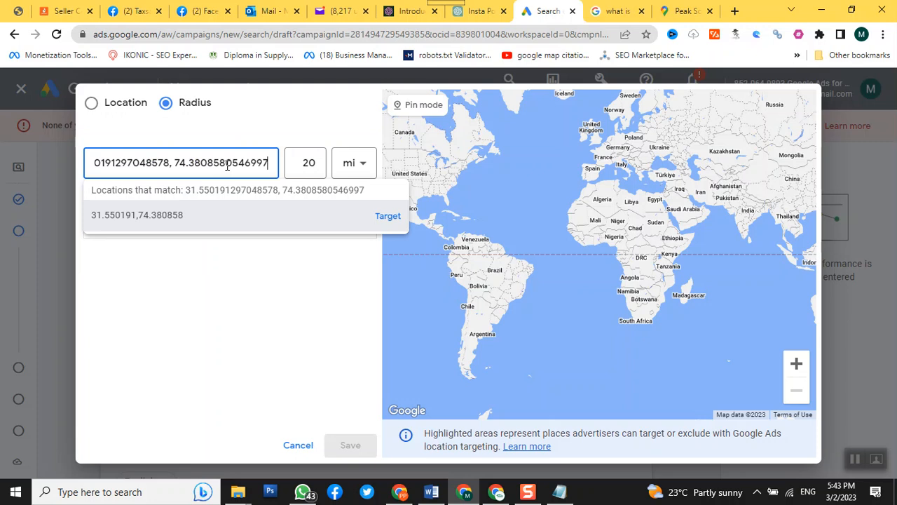
# Step: Set the radius to 10 km and add the area around the entered coordinates as a targeted location
pyautogui.click(360, 170)
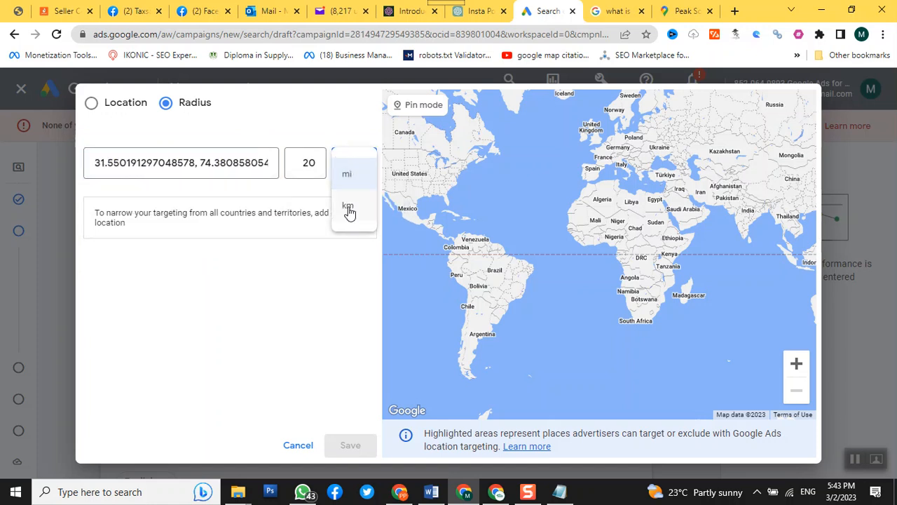
pyautogui.click(349, 211)
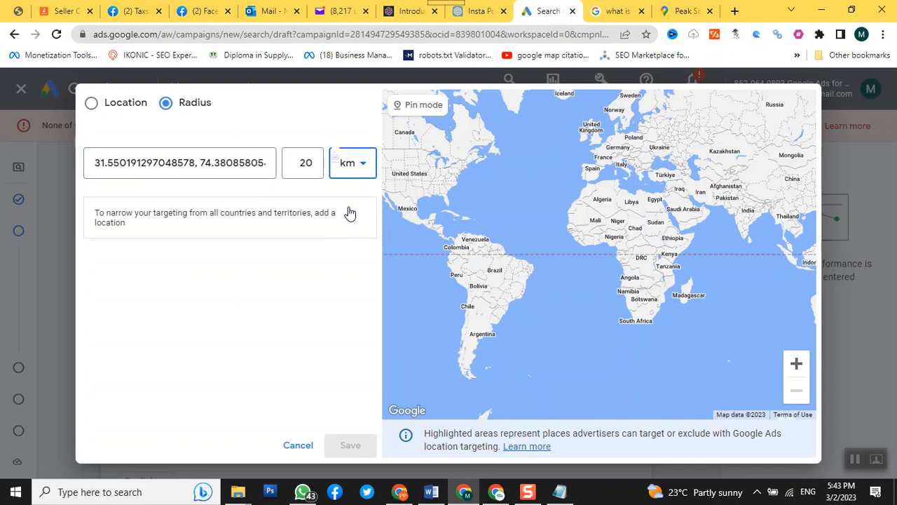
pyautogui.moveTo(300, 163); pyautogui.dragTo(319, 169)
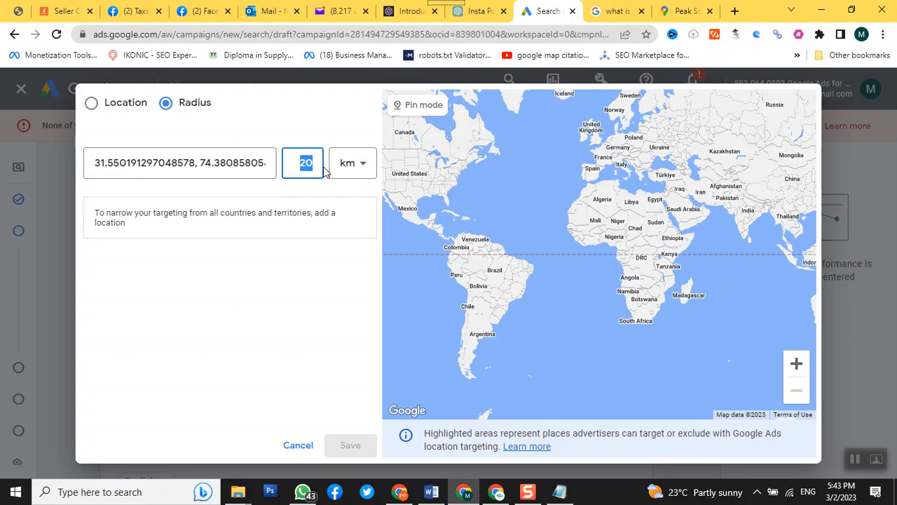
pyautogui.write('10')
pyautogui.click(270, 167)
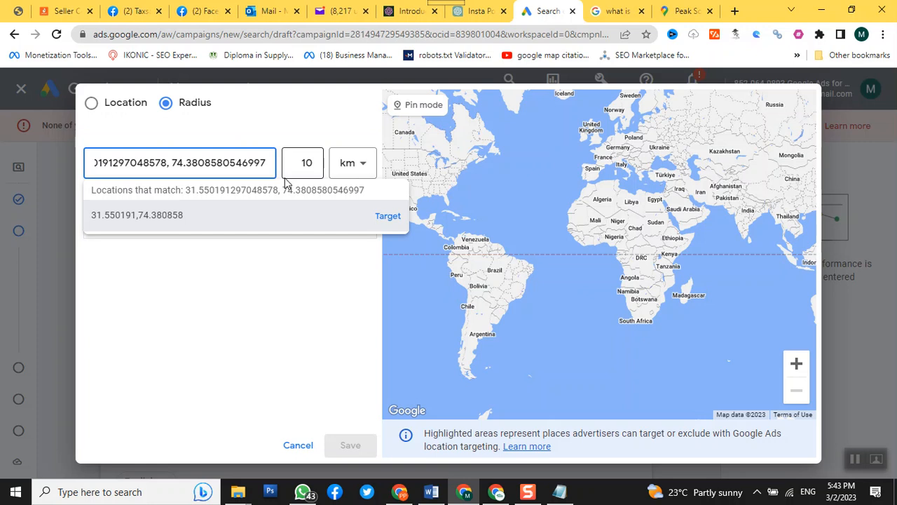
pyautogui.press('Return')
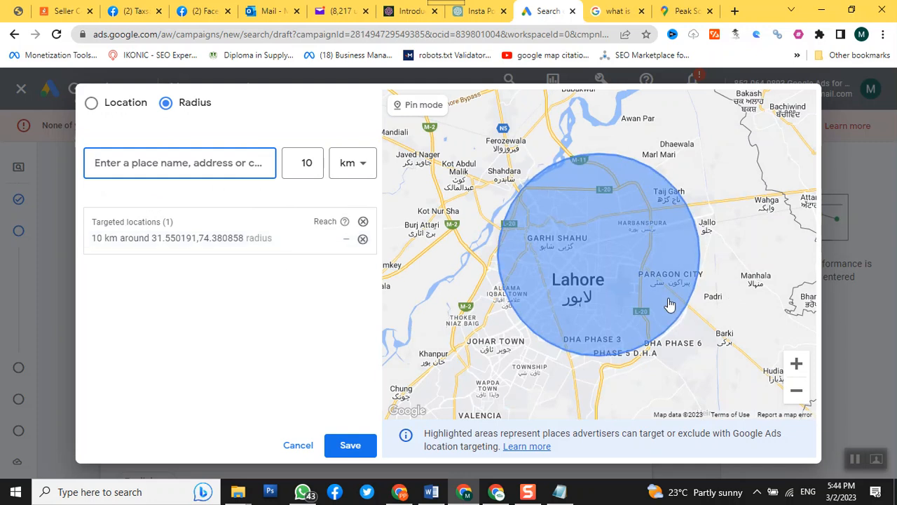
pyautogui.scroll(-2, 669, 304)
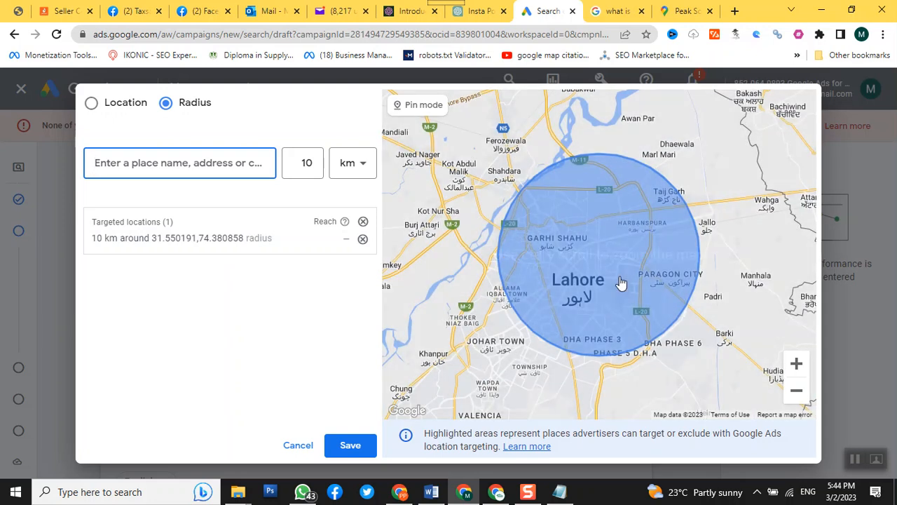
pyautogui.keyDown('ctrl'); pyautogui.scroll(1, 620, 283); pyautogui.keyUp('ctrl')
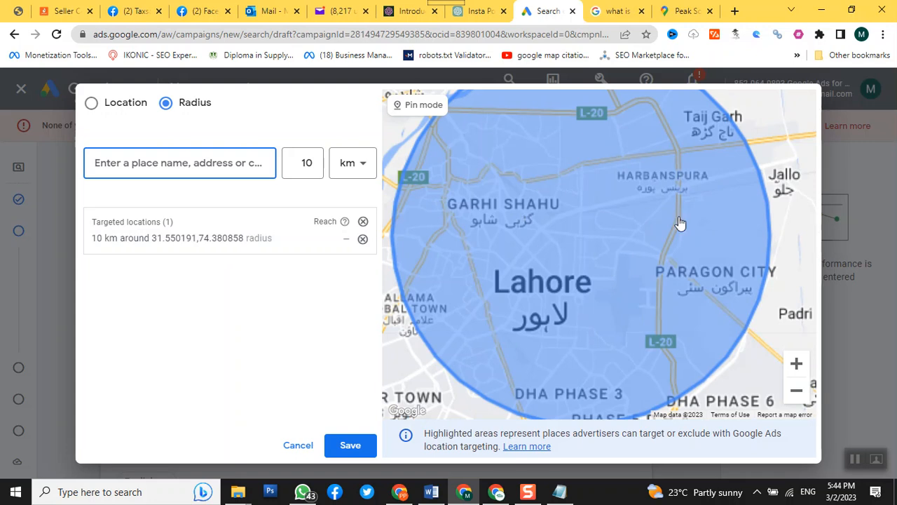
pyautogui.keyDown('ctrl'); pyautogui.scroll(1, 716, 123); pyautogui.keyUp('ctrl')
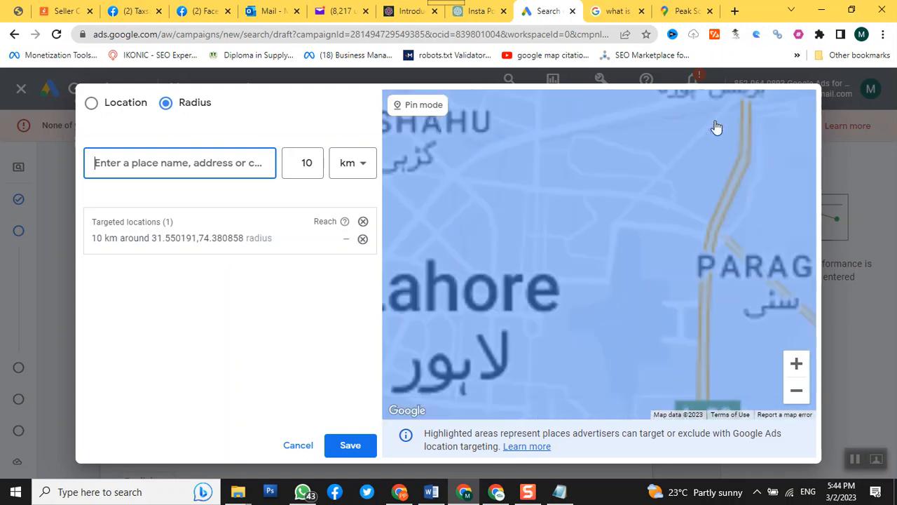
pyautogui.click(798, 392)
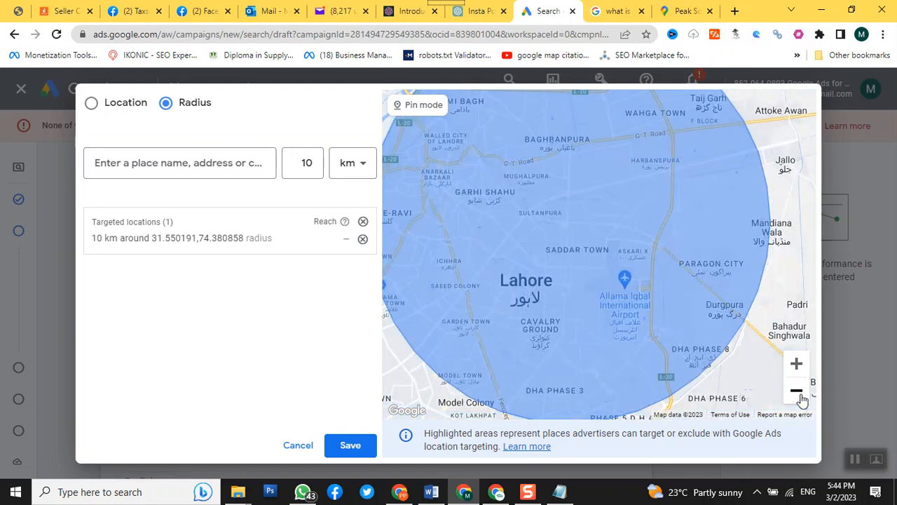
pyautogui.click(802, 398)
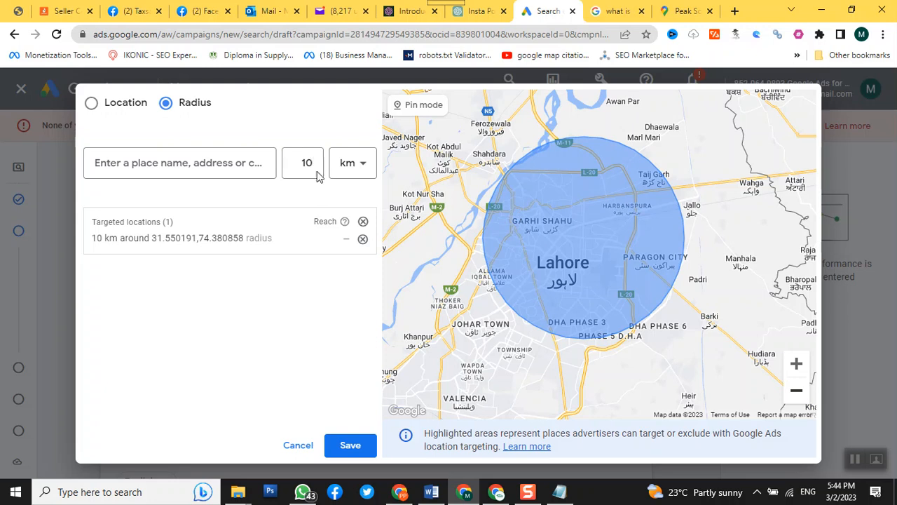
# Step: Return to Google Maps, search for the Peak Solutions campuses and open Peak Solutions College Lower Mall Near Civil Secretariat
pyautogui.click(669, 10)
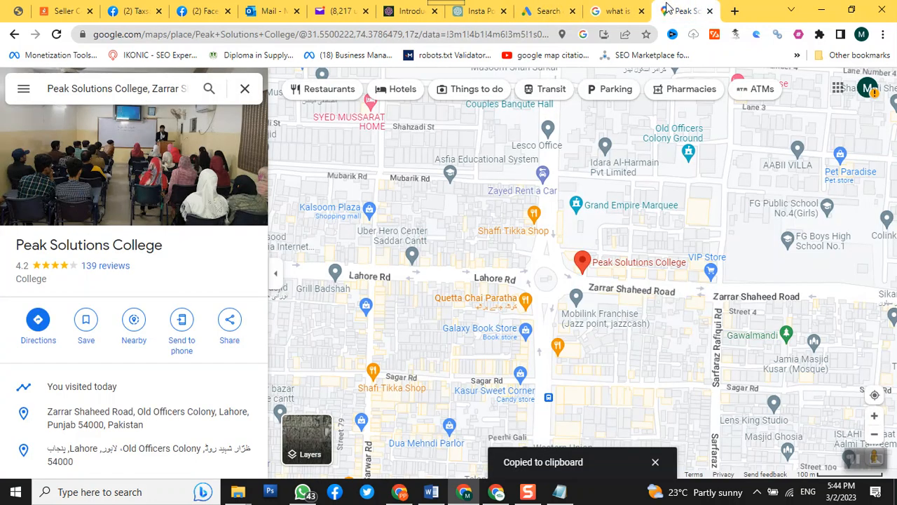
pyautogui.tripleClick(167, 95)
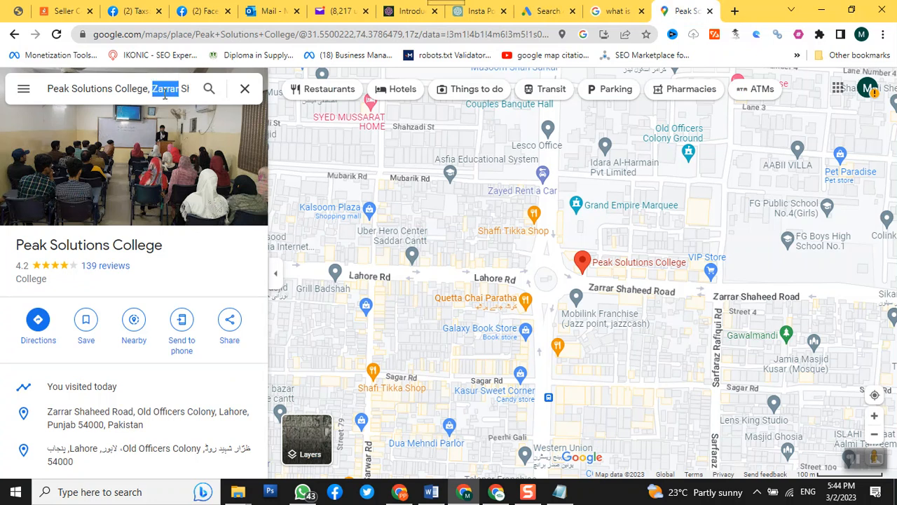
pyautogui.write('peal')
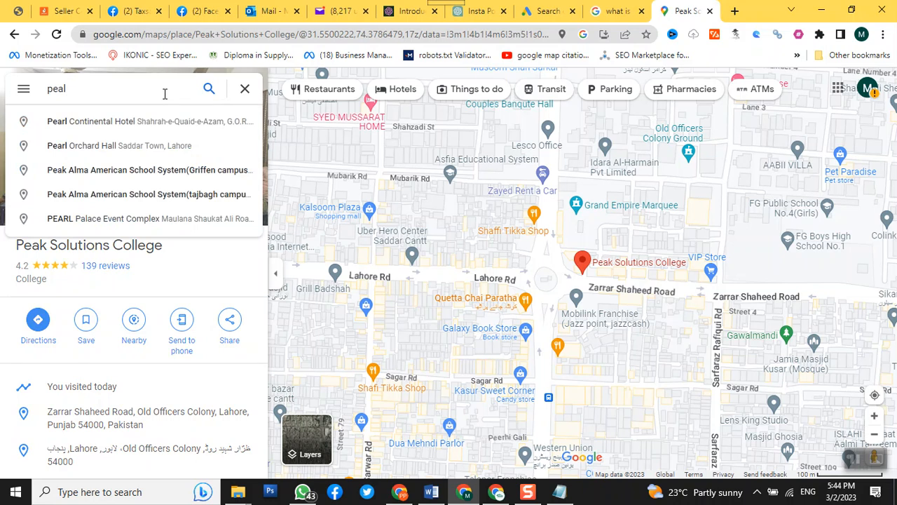
pyautogui.press('BackSpace')
pyautogui.write('k soljugtions')
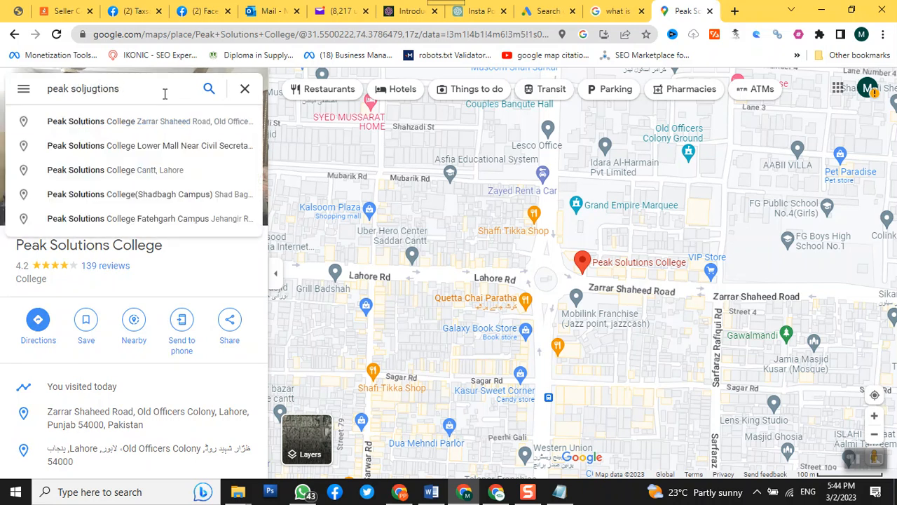
pyautogui.click(176, 149)
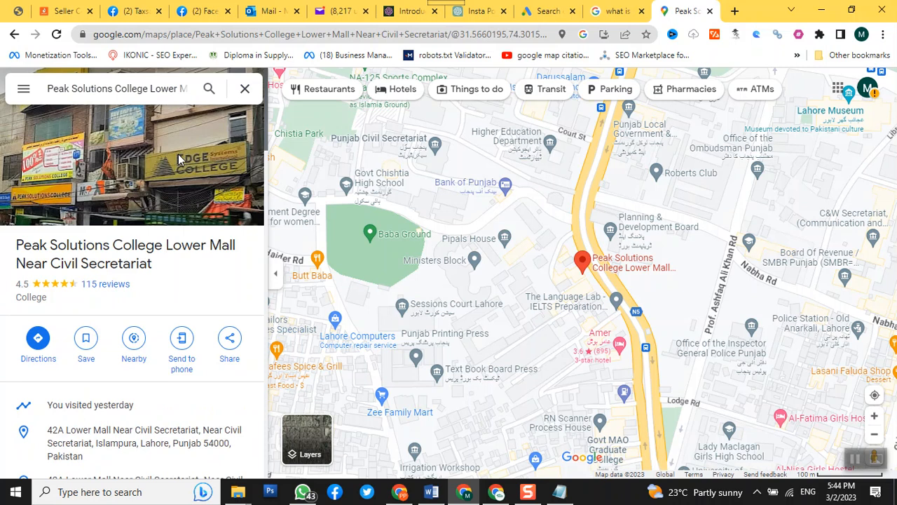
# Step: Copy the coordinates of the Lower Mall campus marker and switch back to the Google Ads radius targeting
pyautogui.rightClick(584, 262)
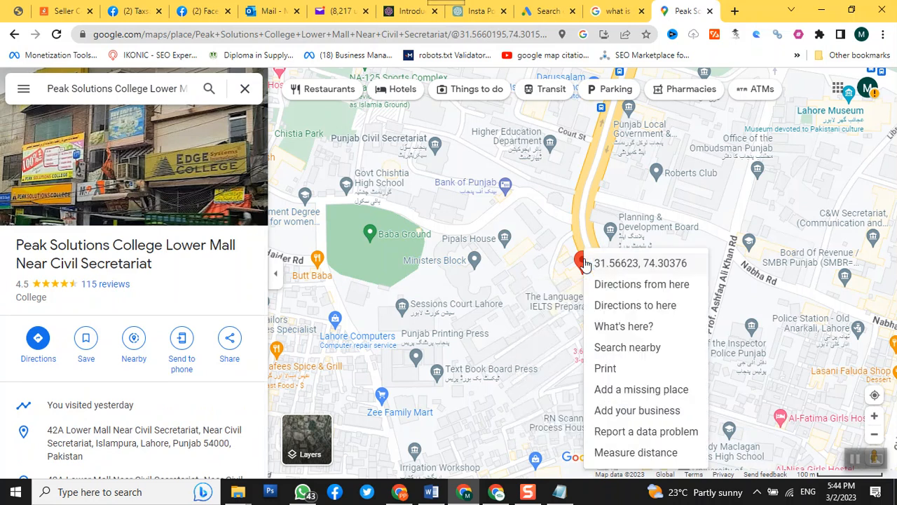
pyautogui.click(621, 263)
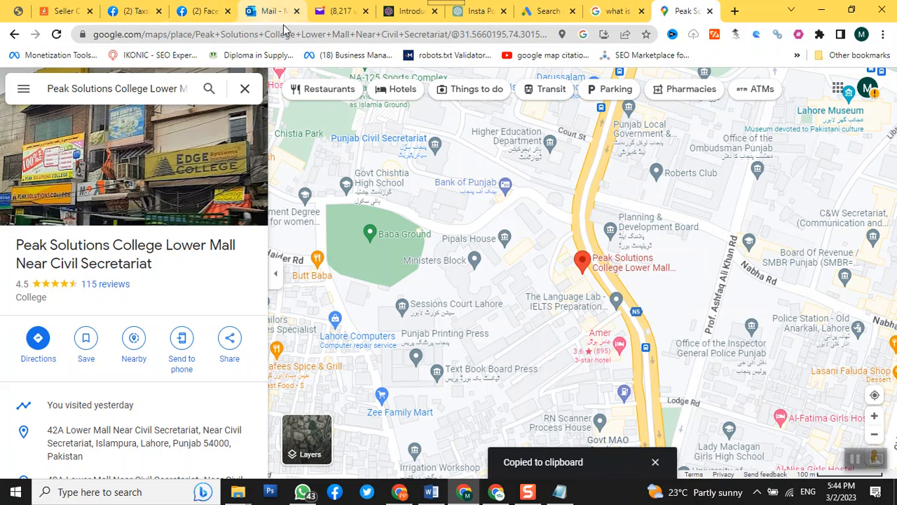
pyautogui.click(546, 12)
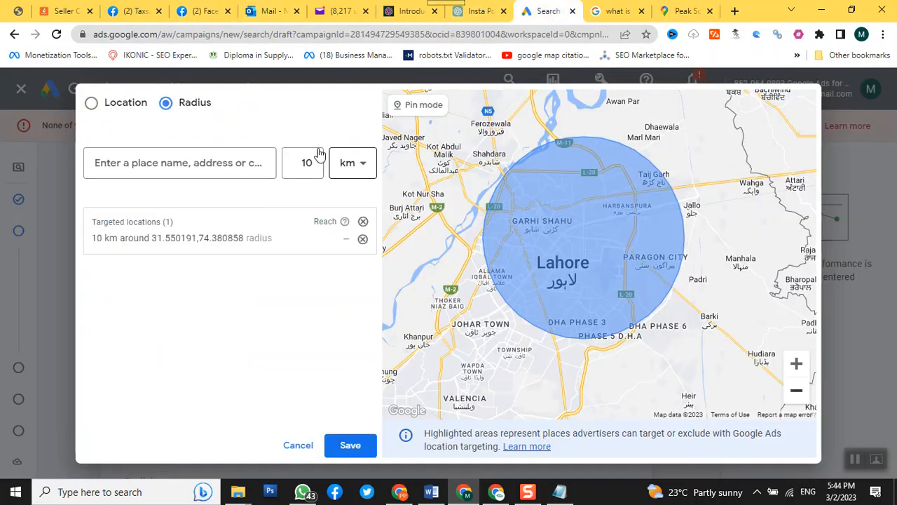
# Step: Add a 10 km radius target around the coordinates 31.56622513266631, 74.30376415470016
pyautogui.click(155, 167)
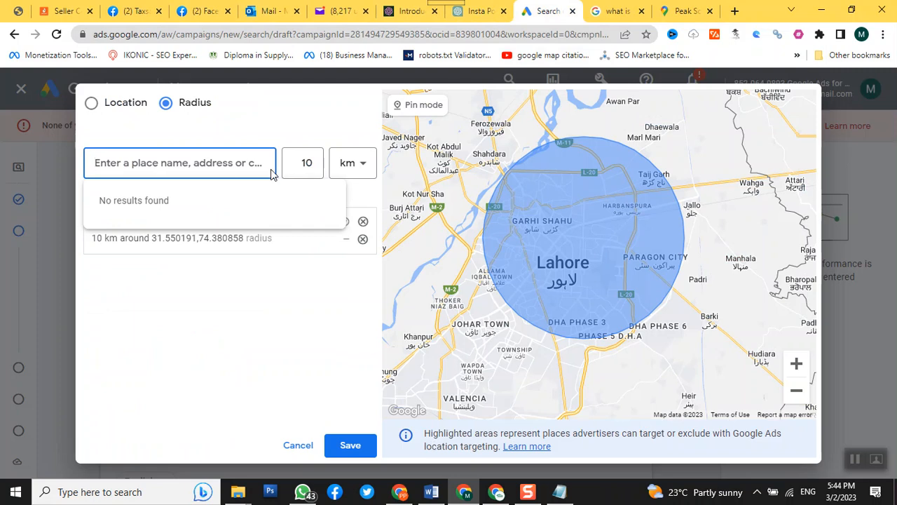
pyautogui.hotkey('ctrl', 'v')
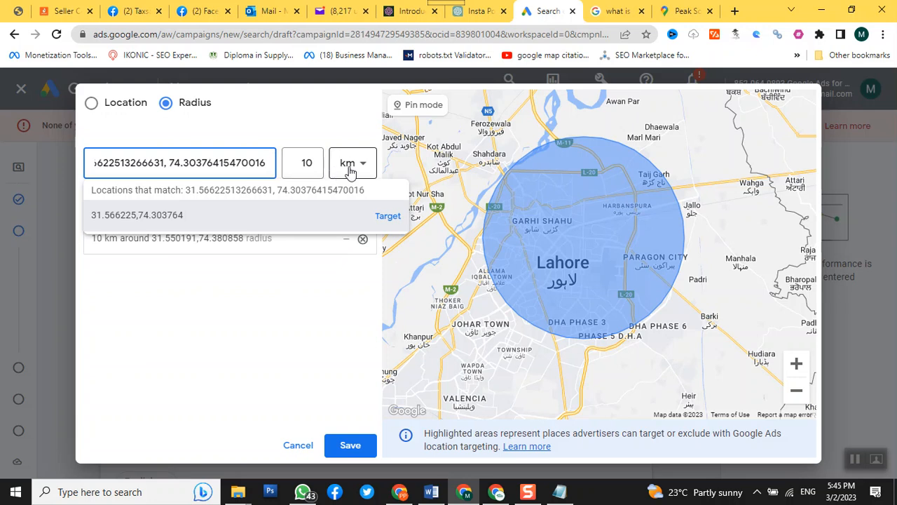
pyautogui.click(395, 218)
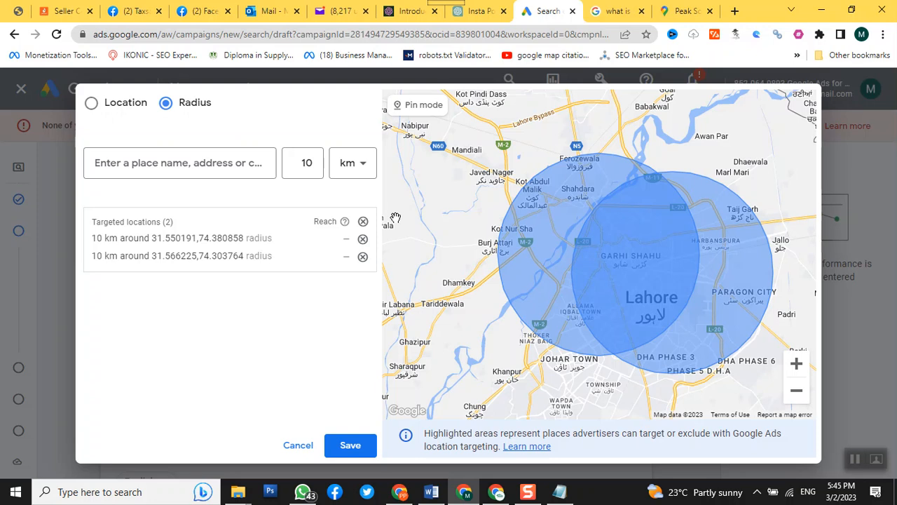
# Step: Try to reduce the targeting radius to 5 km through the radius value for new locations
pyautogui.doubleClick(303, 160)
pyautogui.write('5')
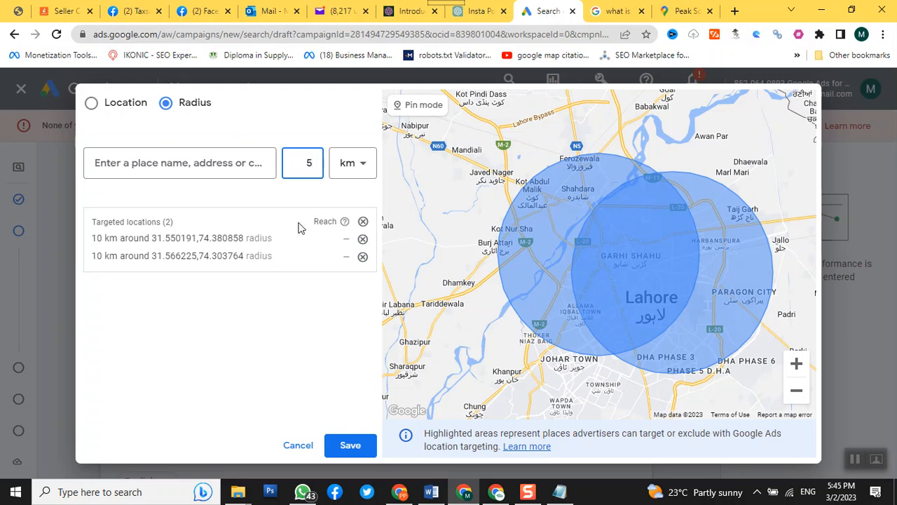
pyautogui.click(259, 163)
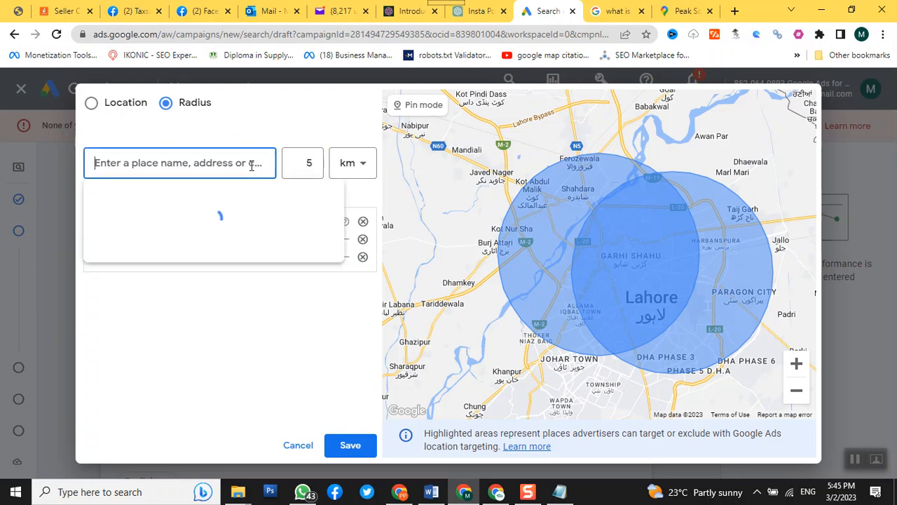
pyautogui.click(220, 222)
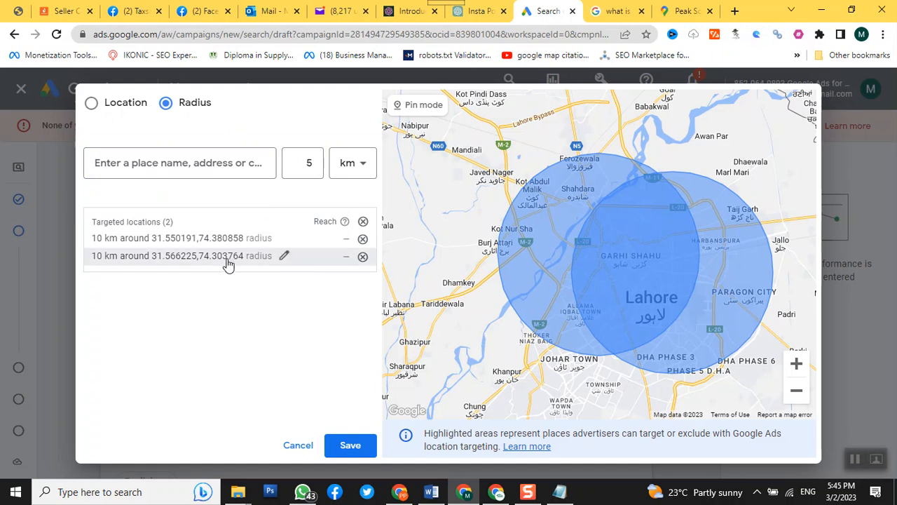
# Step: Edit the target around 31.550191,74.380858 to a 5 km radius and save the radius-targeted locations
pyautogui.click(284, 242)
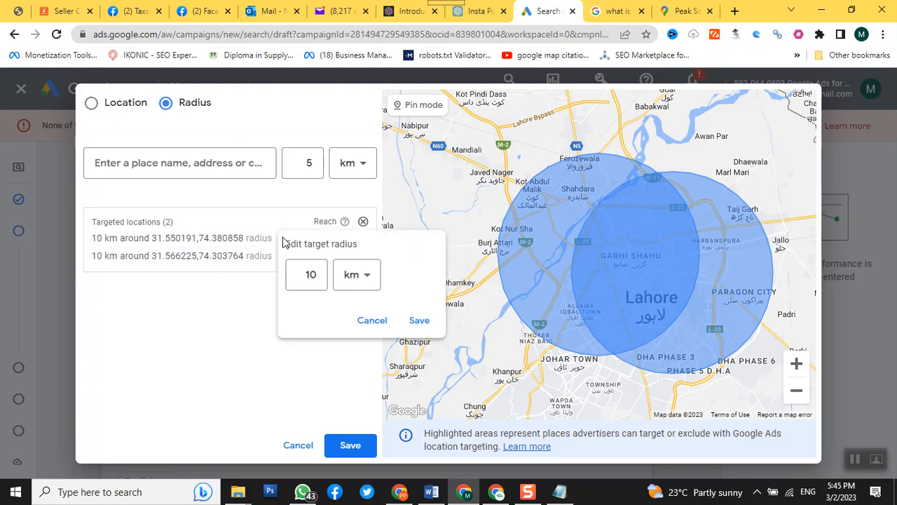
pyautogui.moveTo(302, 274); pyautogui.dragTo(337, 275)
pyautogui.write('5')
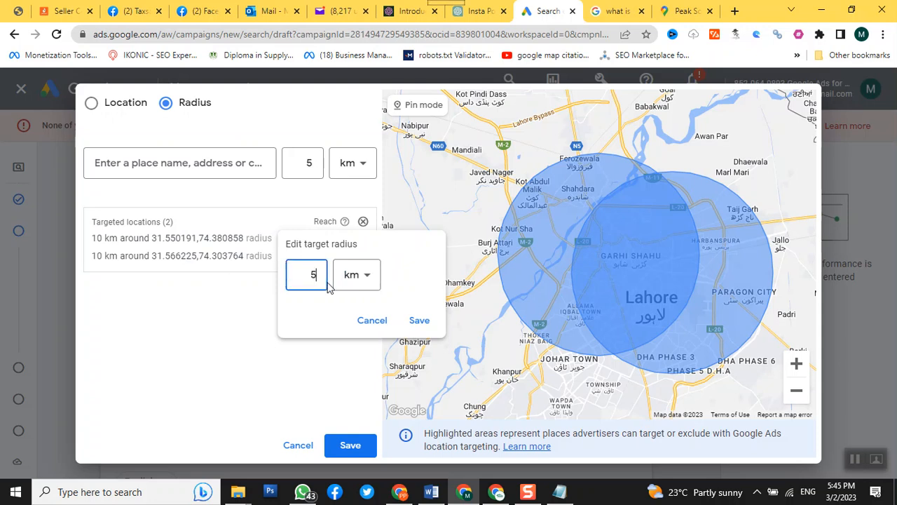
pyautogui.click(420, 321)
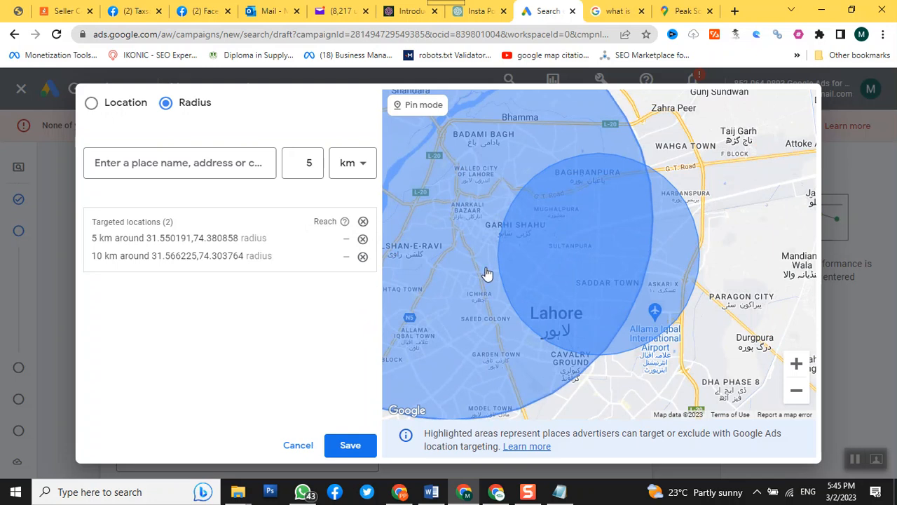
pyautogui.moveTo(565, 274); pyautogui.dragTo(681, 315)
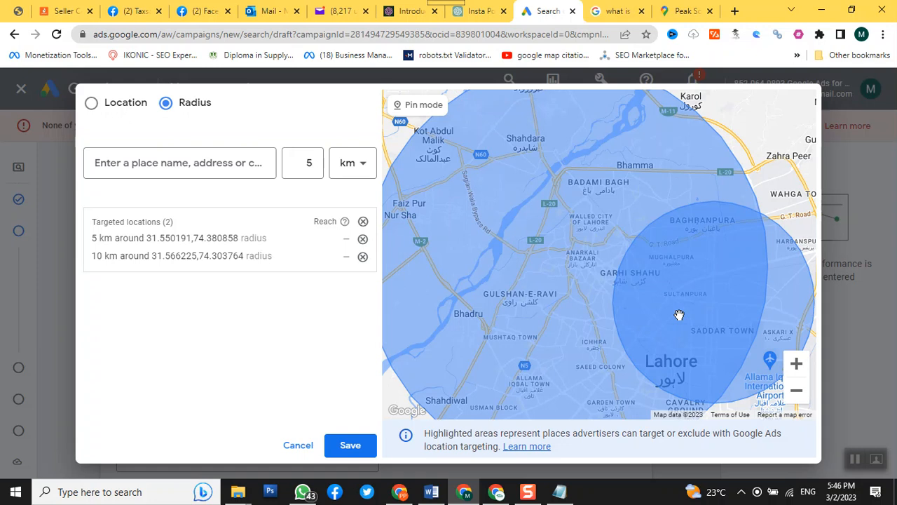
pyautogui.click(333, 451)
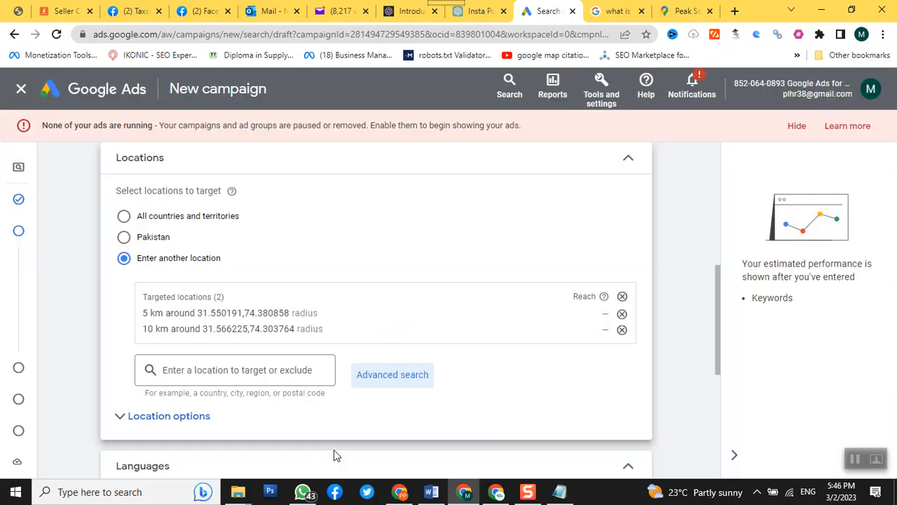
# Step: Try to add Urdu to the campaign languages and continue to the Keywords and ads stage
pyautogui.scroll(-2, 698, 332)
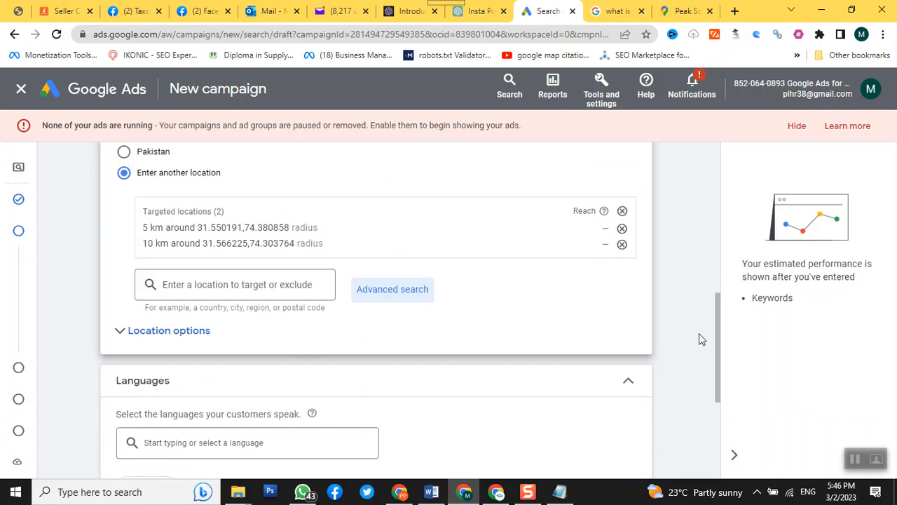
pyautogui.scroll(-2, 699, 333)
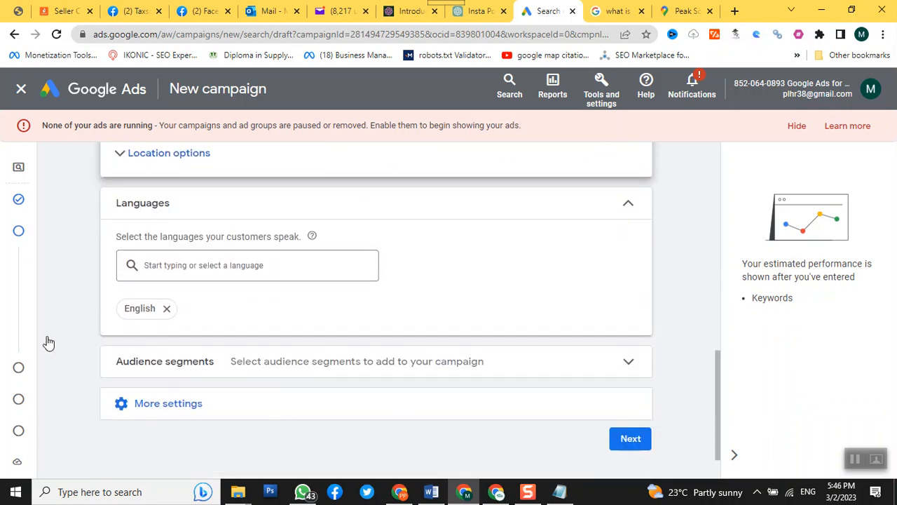
pyautogui.click(199, 271)
pyautogui.write('urdu')
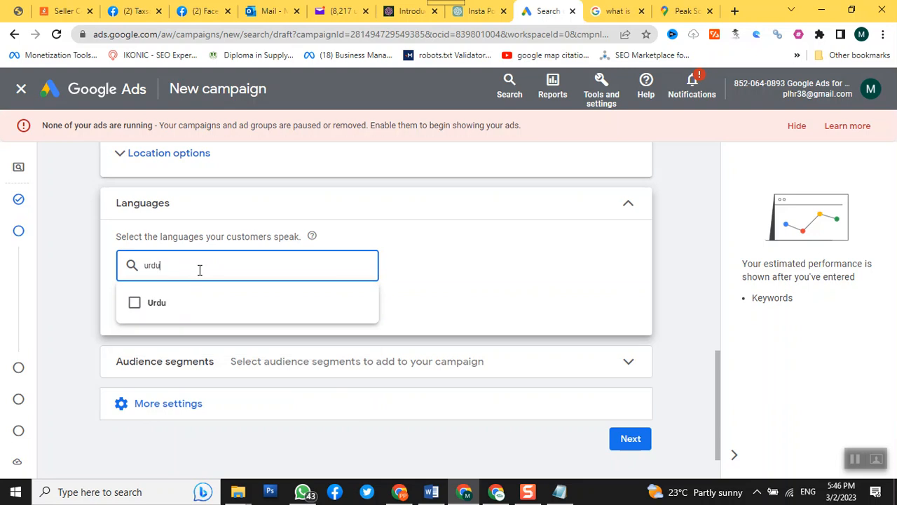
pyautogui.click(134, 305)
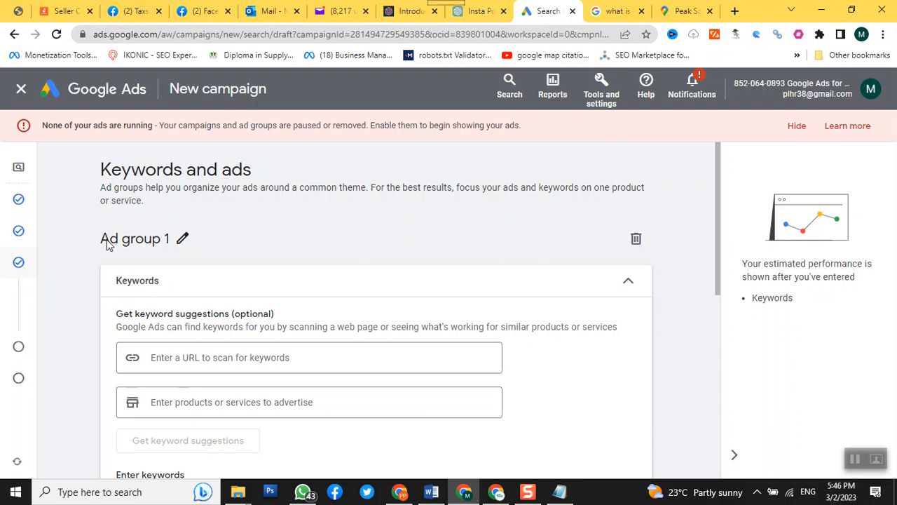
# Step: Examine the keyword suggestion and keyword entry sections of Ad group 1
pyautogui.scroll(-1, 106, 240)
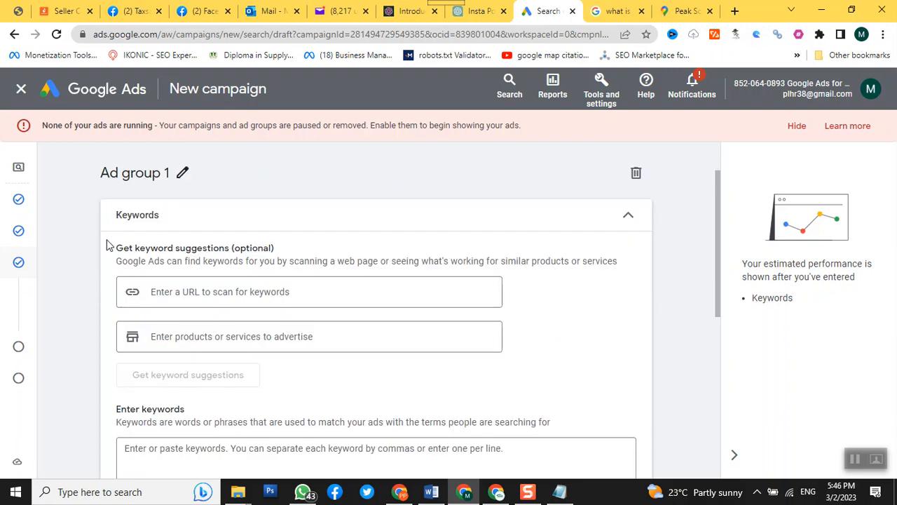
pyautogui.scroll(-1, 106, 245)
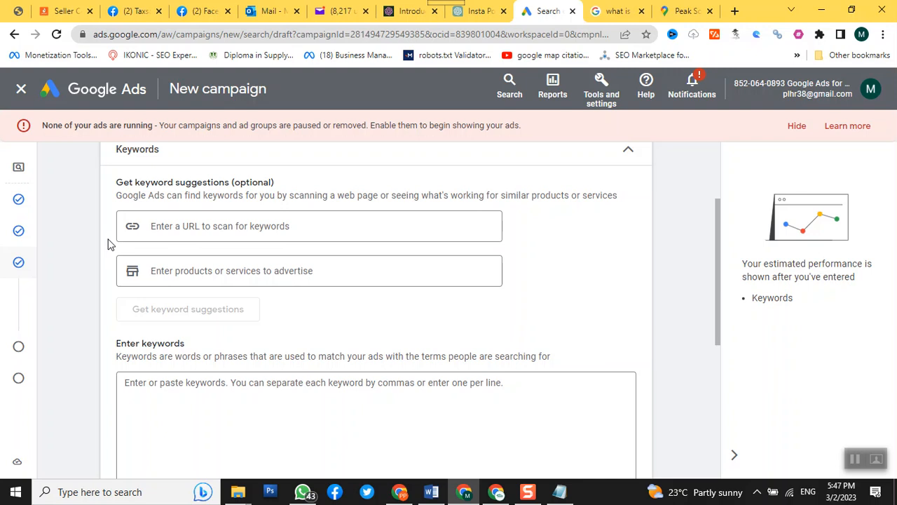
pyautogui.scroll(2, 108, 243)
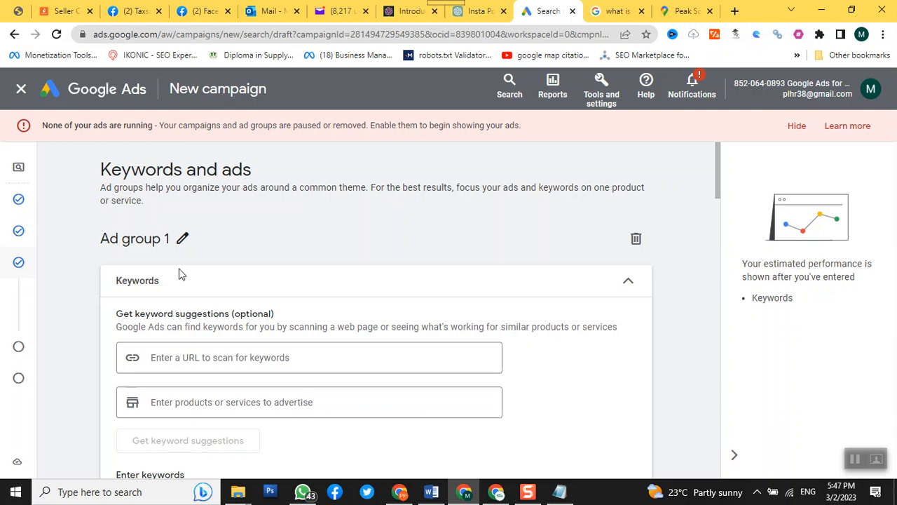
pyautogui.scroll(-1, 466, 319)
pyautogui.scroll(-3, 468, 317)
pyautogui.scroll(4, 469, 317)
# Step: Return to the campaign settings and expand the Audience segments section
pyautogui.moveTo(19, 237)
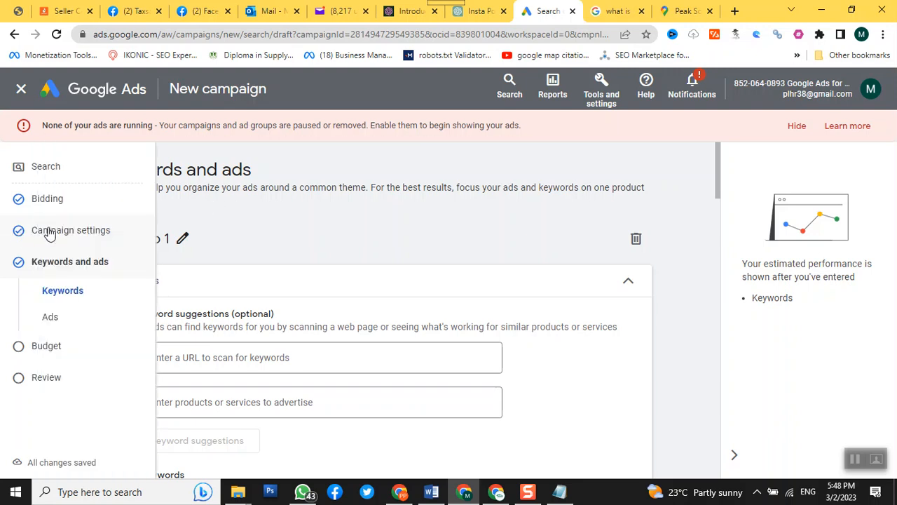
pyautogui.click(49, 232)
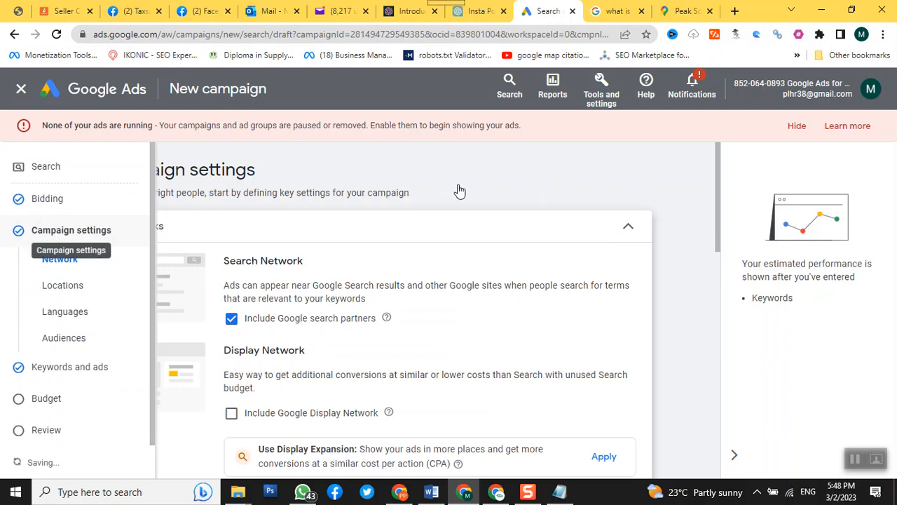
pyautogui.scroll(-1, 620, 191)
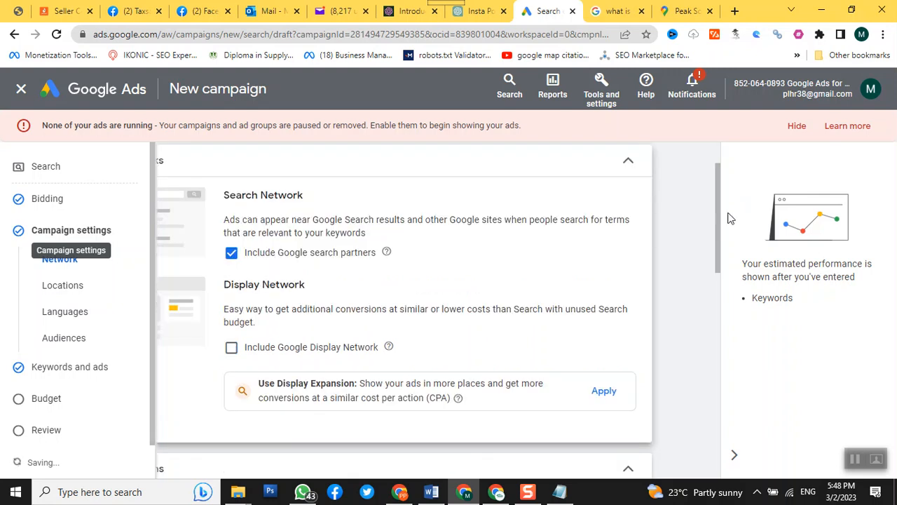
pyautogui.scroll(-1, 687, 240)
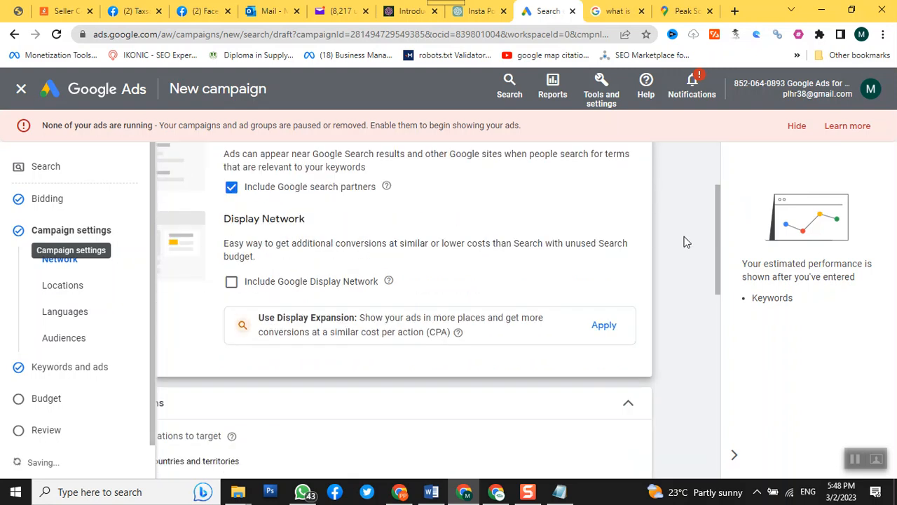
pyautogui.scroll(-1, 407, 315)
pyautogui.scroll(-6, 294, 372)
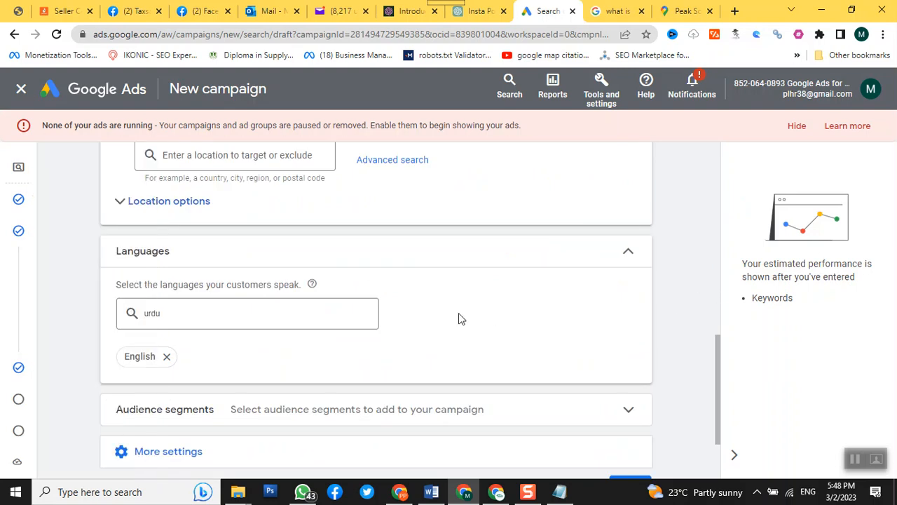
pyautogui.scroll(-2, 457, 310)
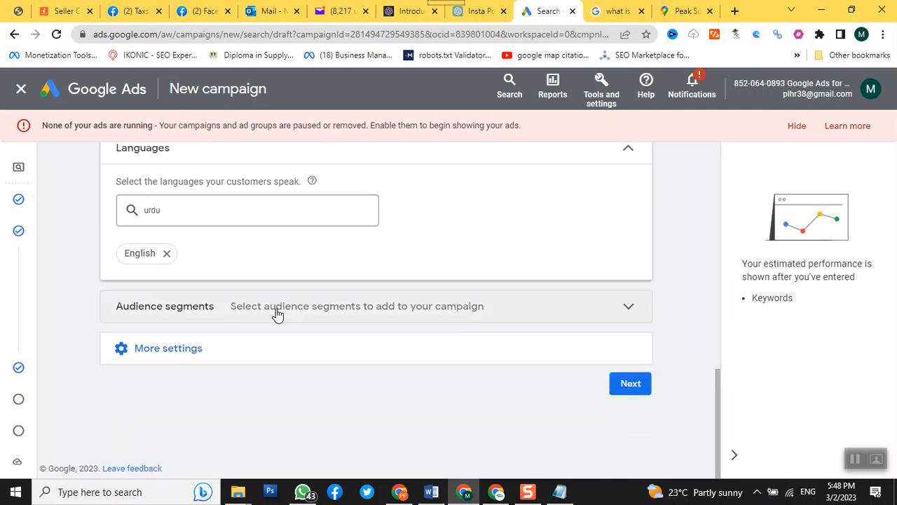
pyautogui.click(629, 309)
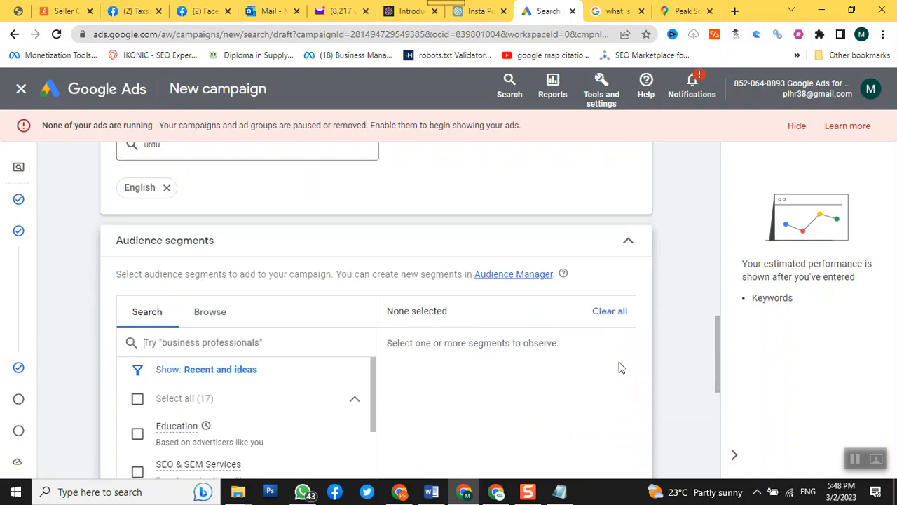
# Step: Browse the detailed demographics for Education and add the Current College Students segment
pyautogui.scroll(-3, 561, 372)
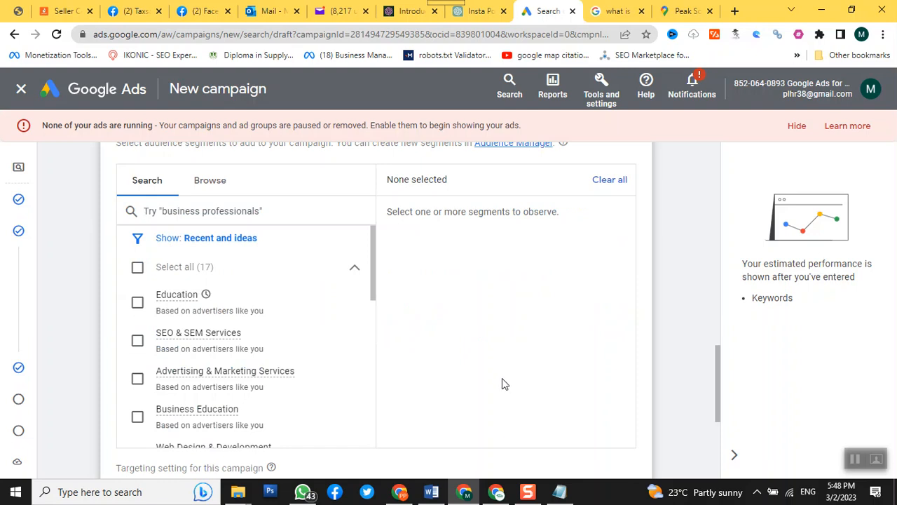
pyautogui.click(225, 197)
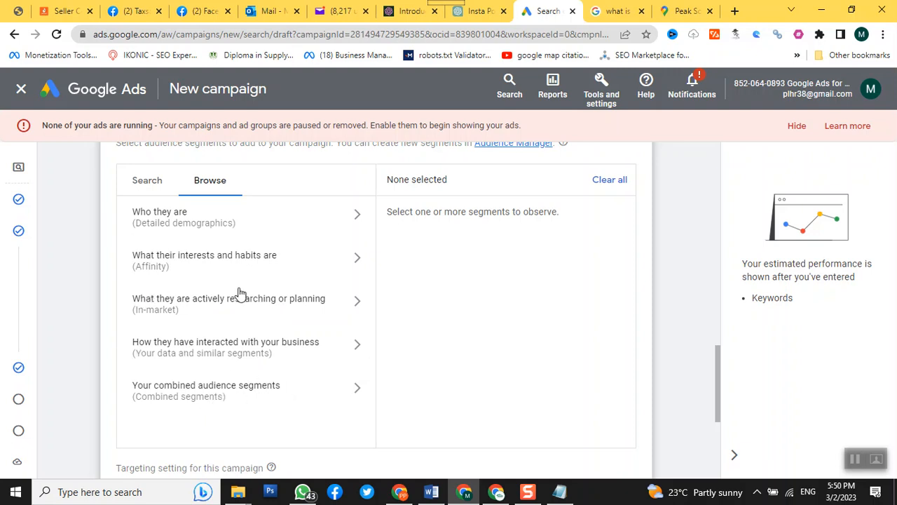
pyautogui.click(346, 222)
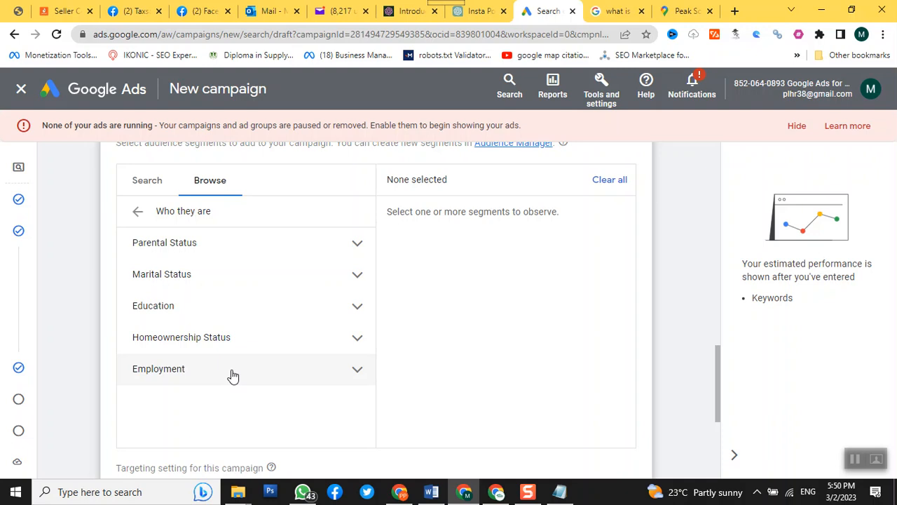
pyautogui.click(355, 307)
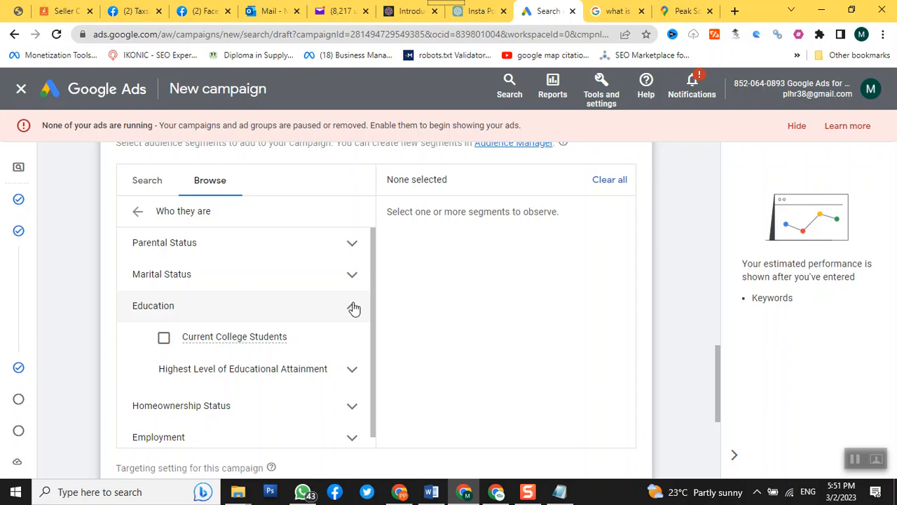
pyautogui.click(162, 340)
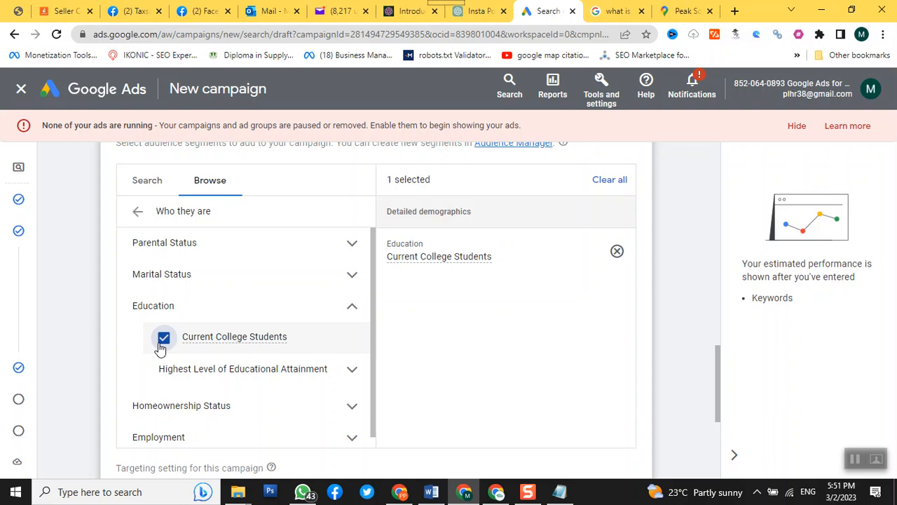
# Step: Add the Small Employer (1-249 Employees) segment from the Employment company sizes
pyautogui.scroll(-1, 277, 350)
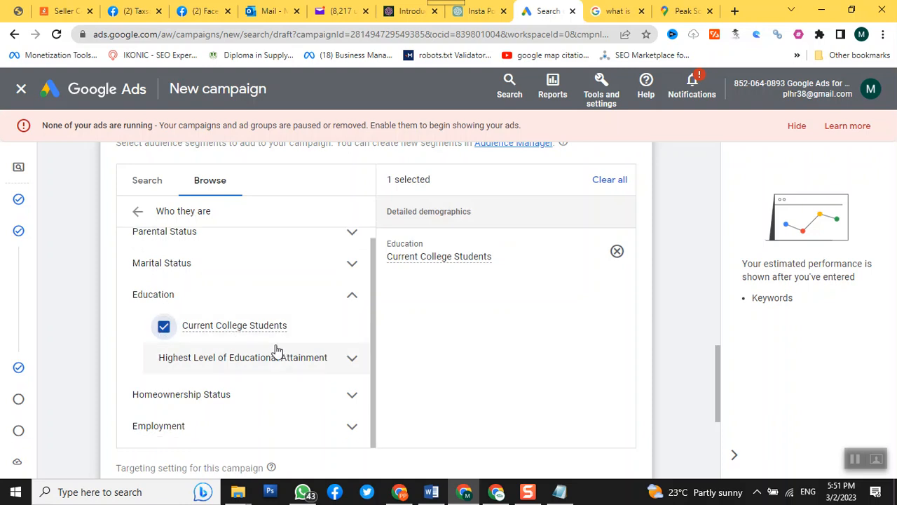
pyautogui.click(322, 427)
pyautogui.scroll(-2, 322, 428)
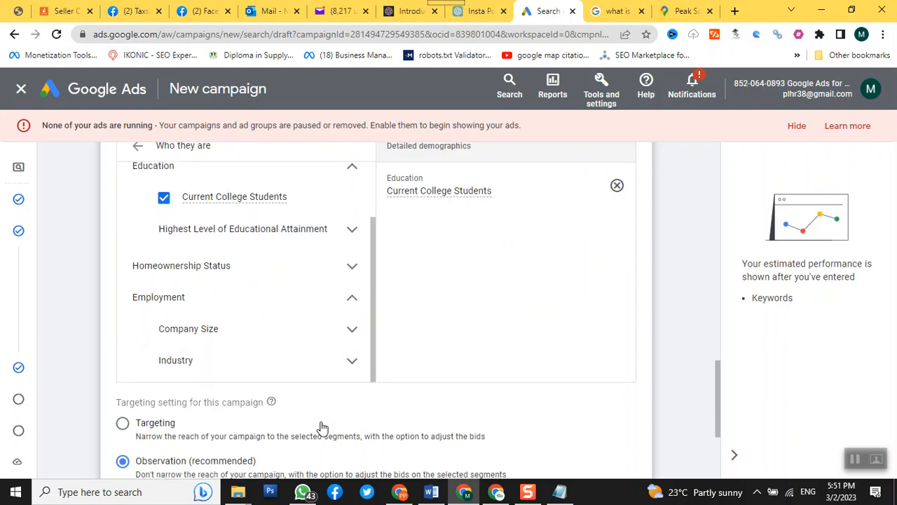
pyautogui.click(351, 330)
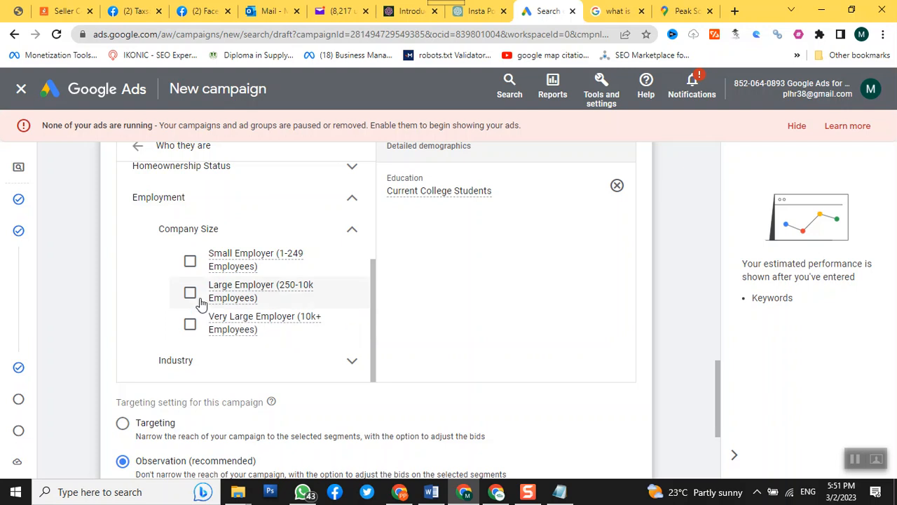
pyautogui.click(190, 261)
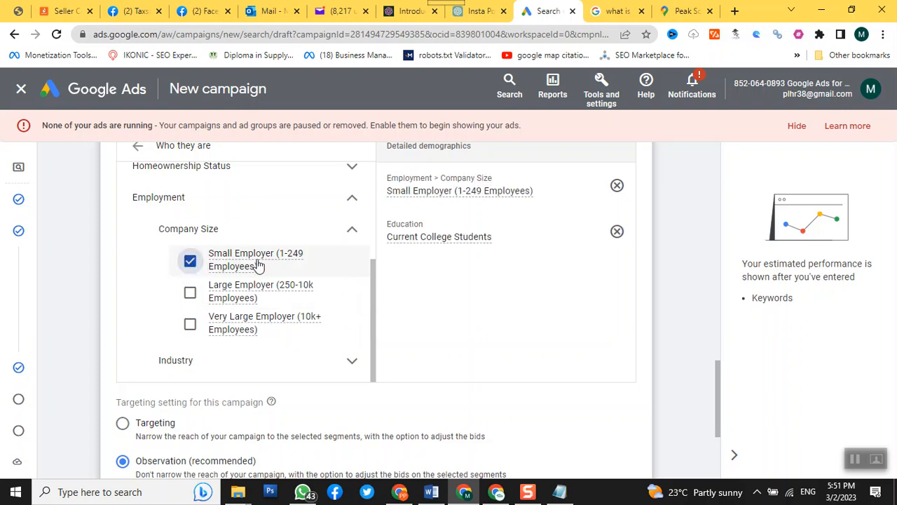
pyautogui.moveTo(272, 271)
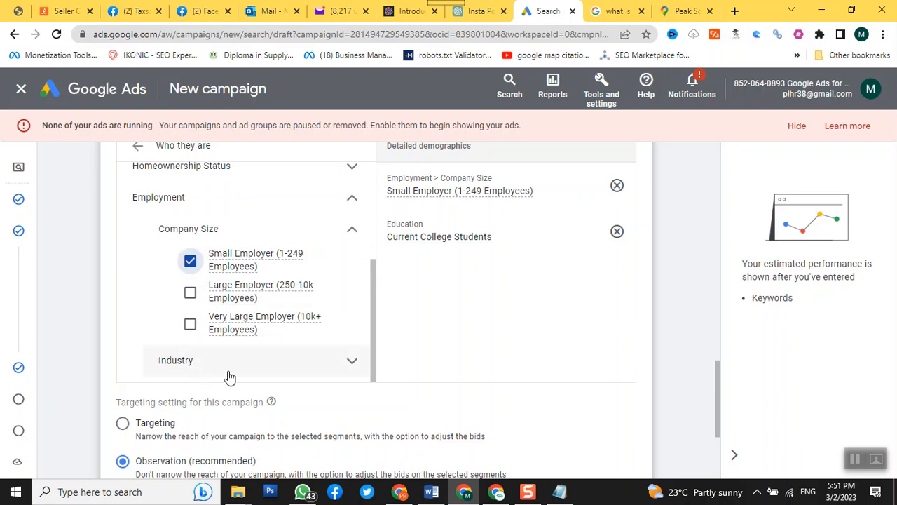
# Step: Add the Education Sector and Construction Industry segments from the Employment industries
pyautogui.click(351, 365)
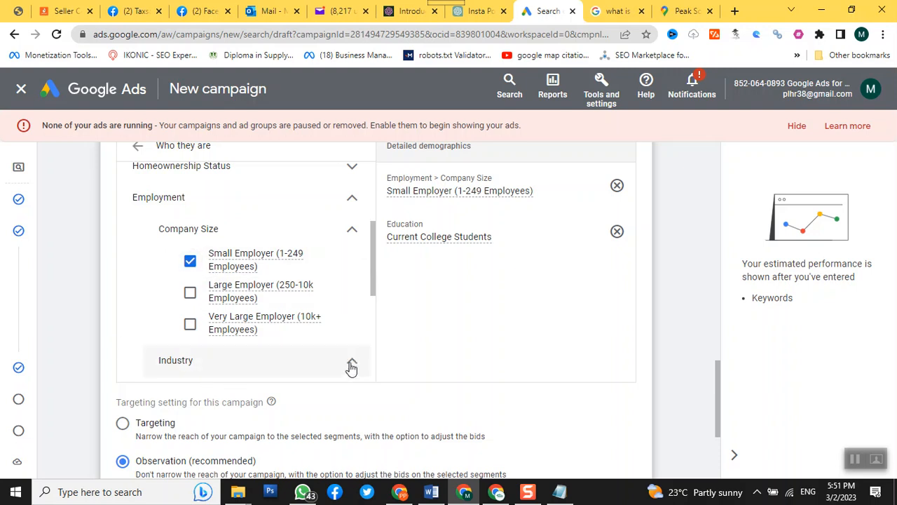
pyautogui.scroll(-1, 352, 369)
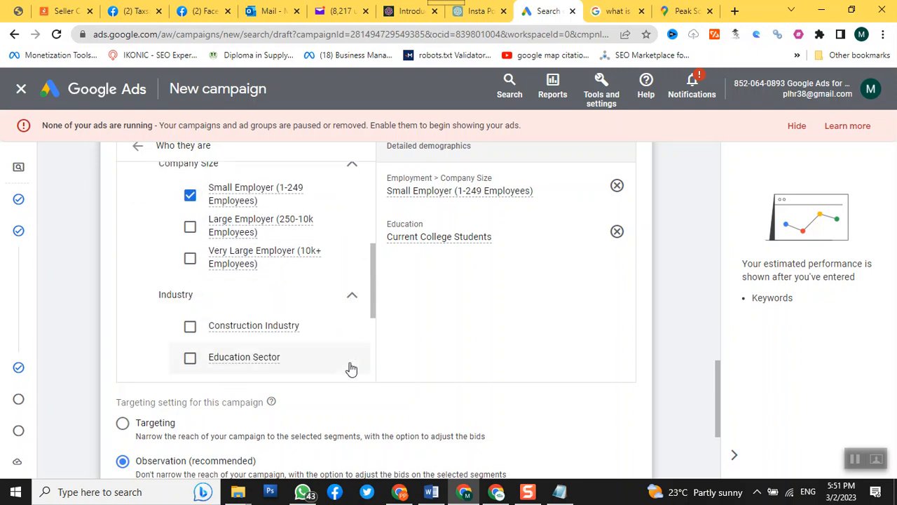
pyautogui.scroll(-2, 351, 369)
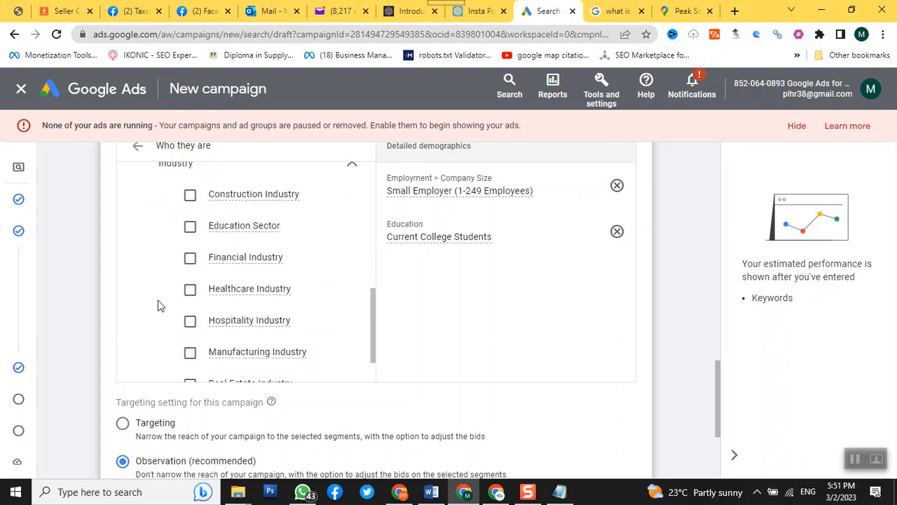
pyautogui.click(187, 235)
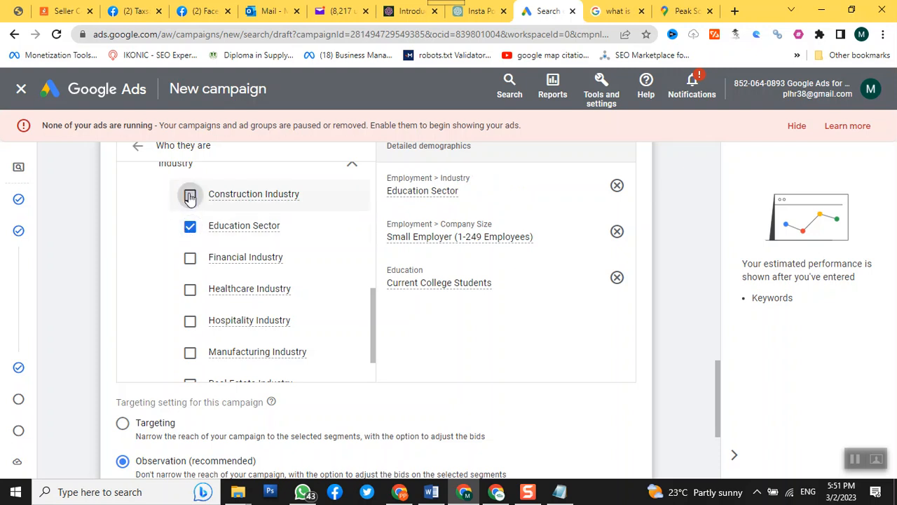
pyautogui.click(190, 196)
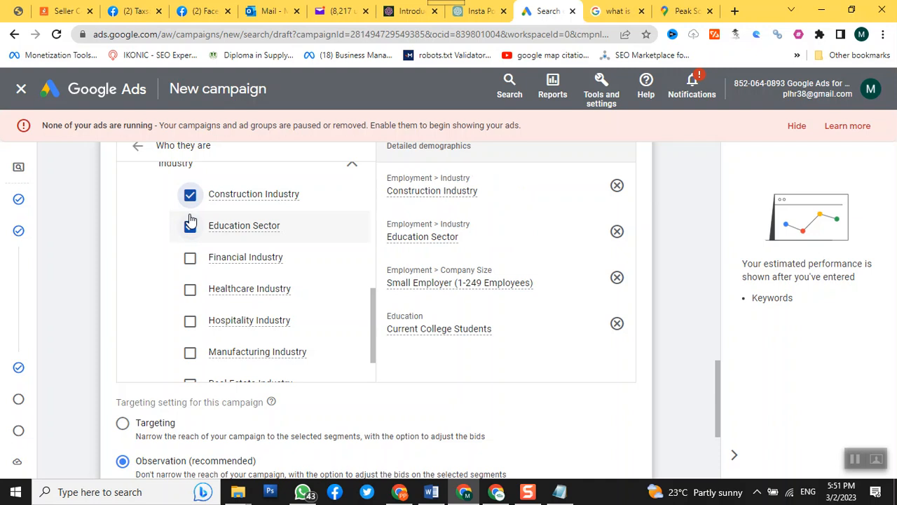